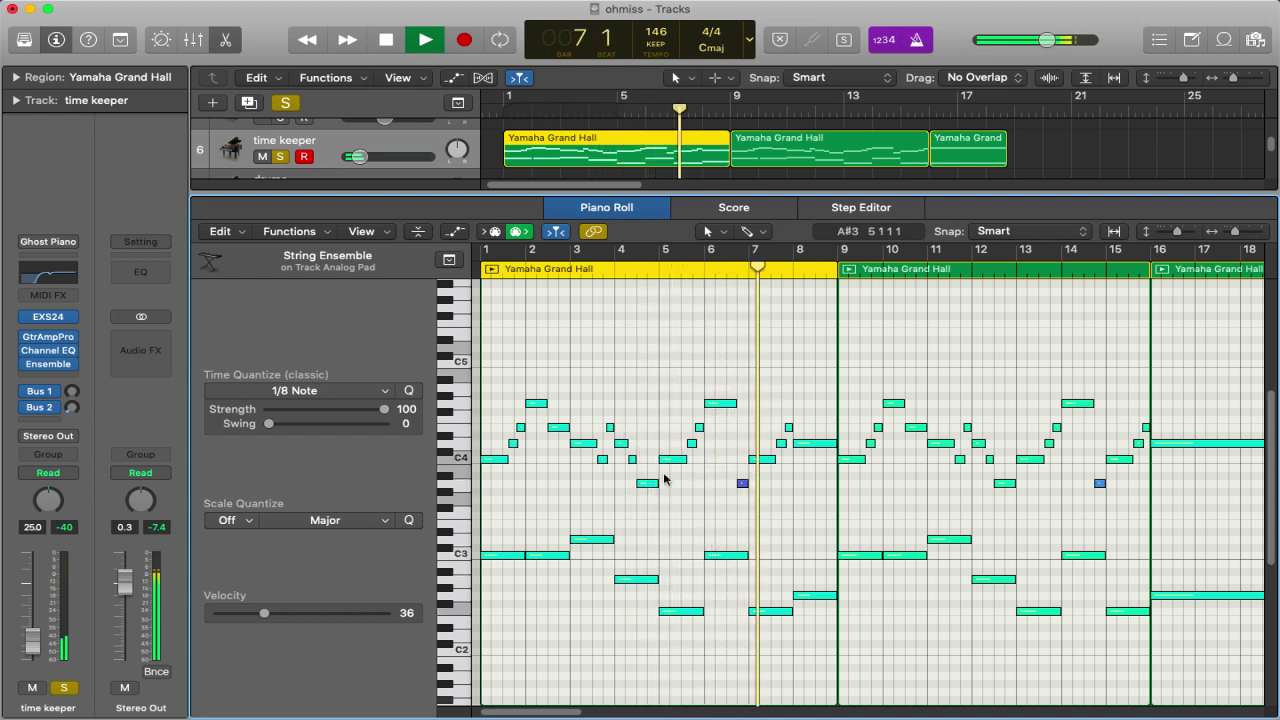
# Stop the time keeper playback and return to the full track list with its solo cleared.
pyautogui.press('super+Right')
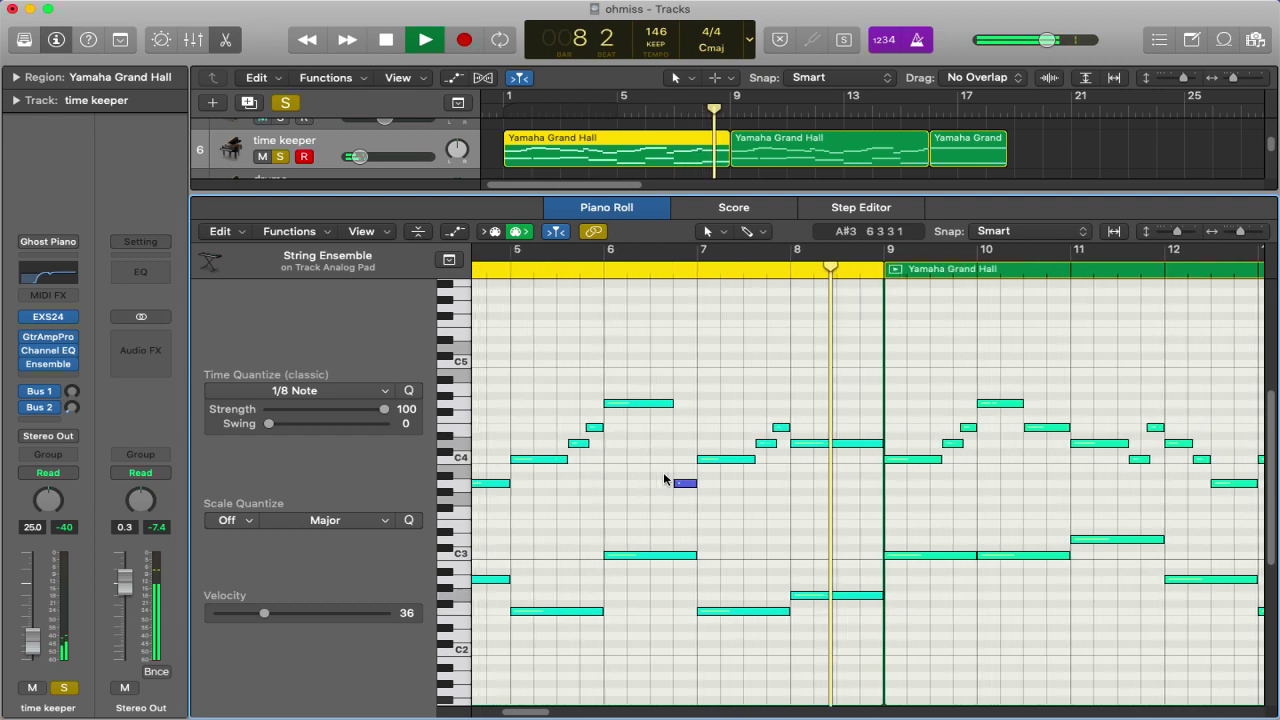
pyautogui.press('space')
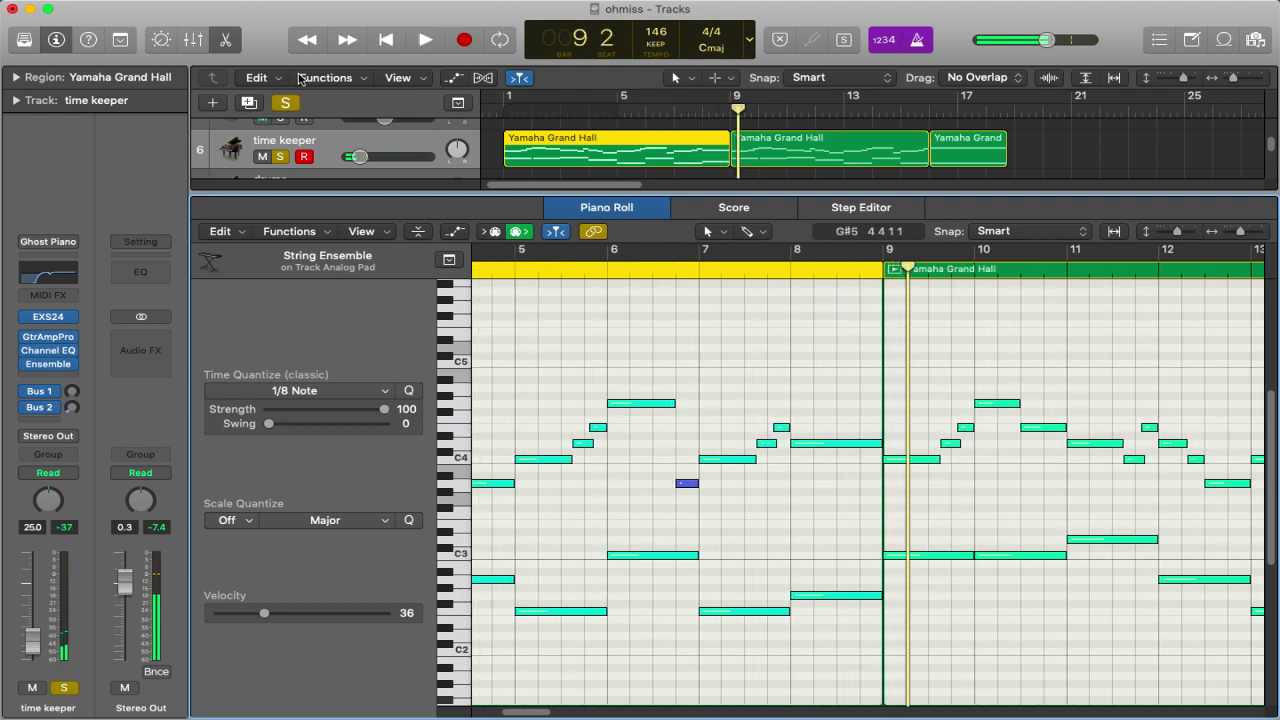
pyautogui.click(226, 42)
pyautogui.click(285, 103)
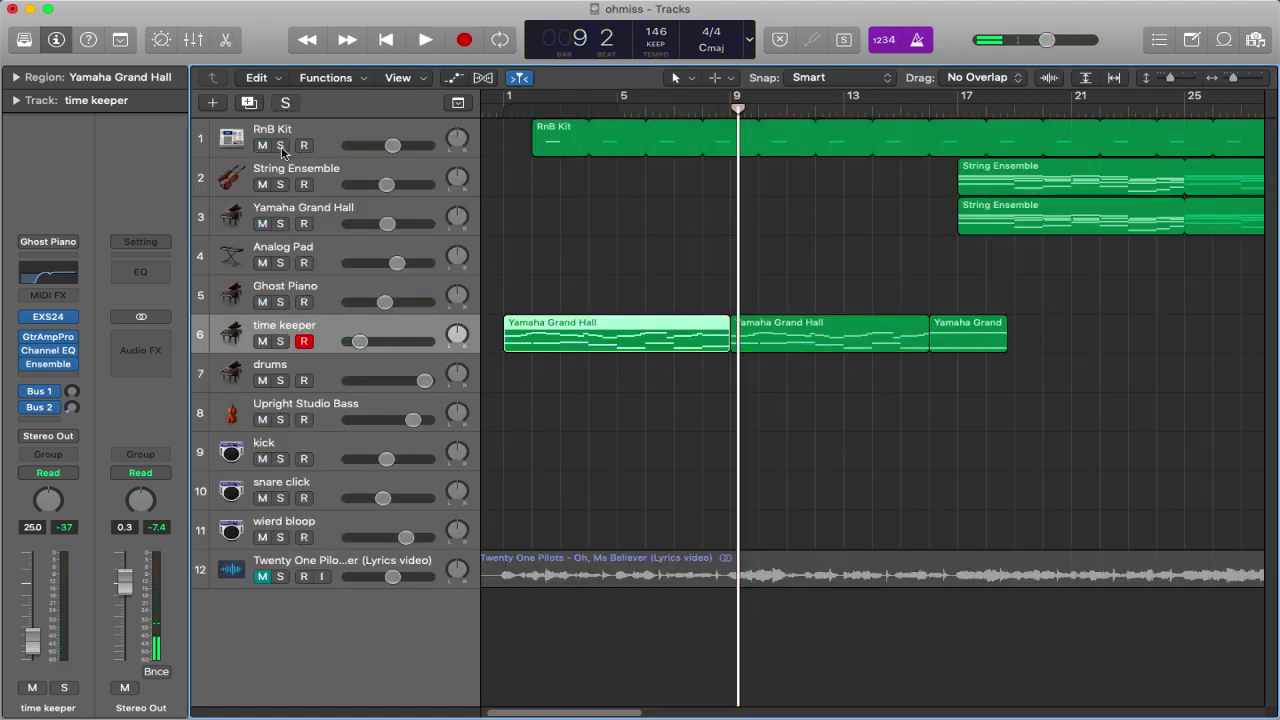
# Solo the RnB Kit track and play its region from bar 2 with the notes shown in the Piano Roll.
pyautogui.click(280, 145)
pyautogui.click(465, 120)
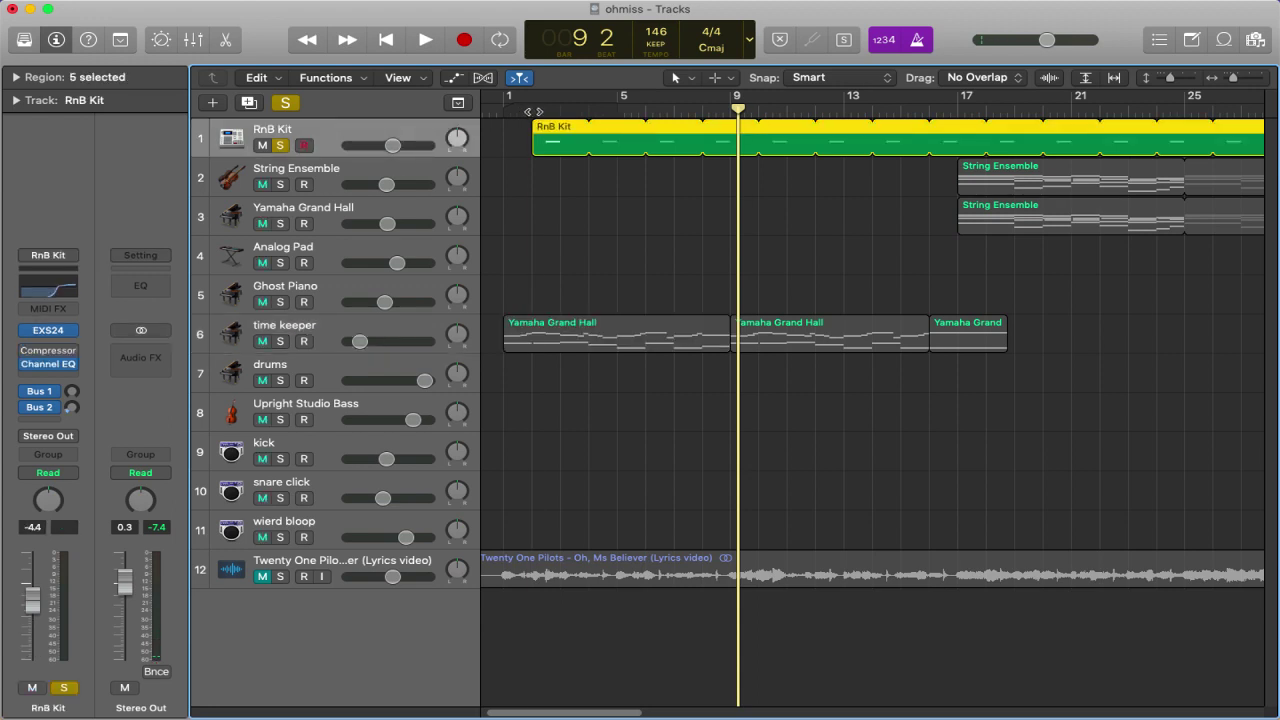
pyautogui.click(533, 112)
pyautogui.doubleClick(549, 130)
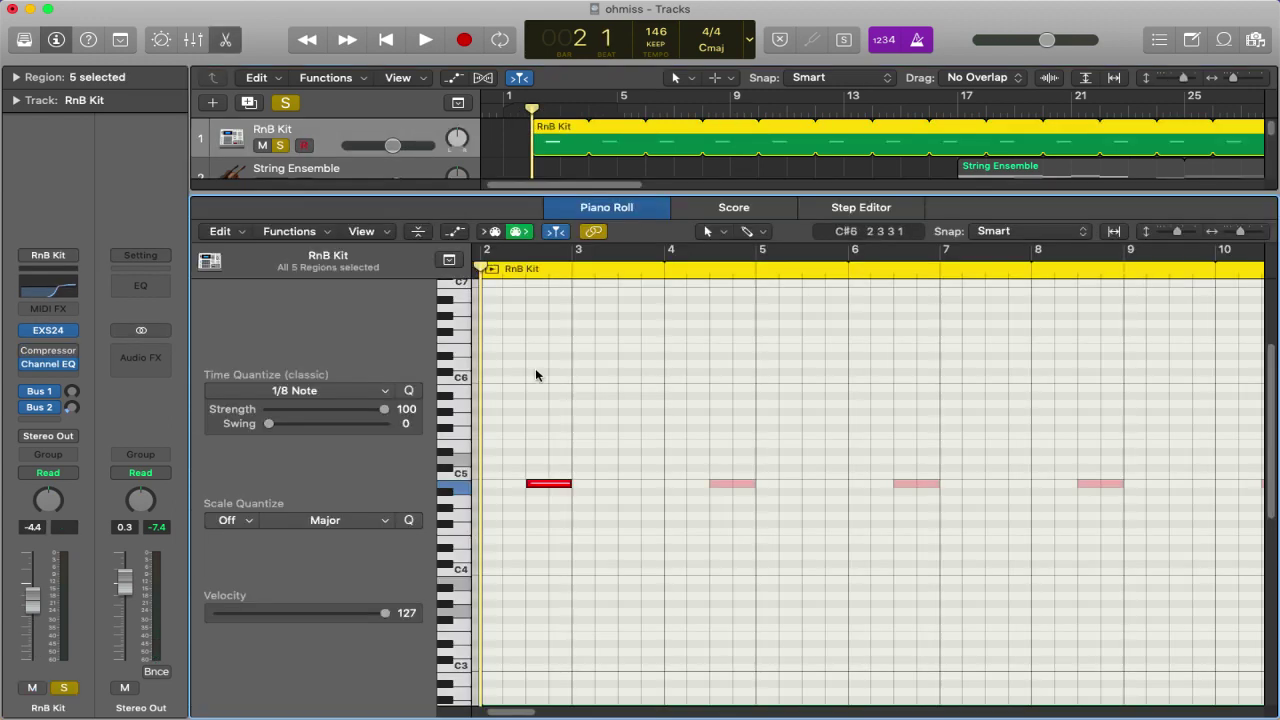
pyautogui.press('space')
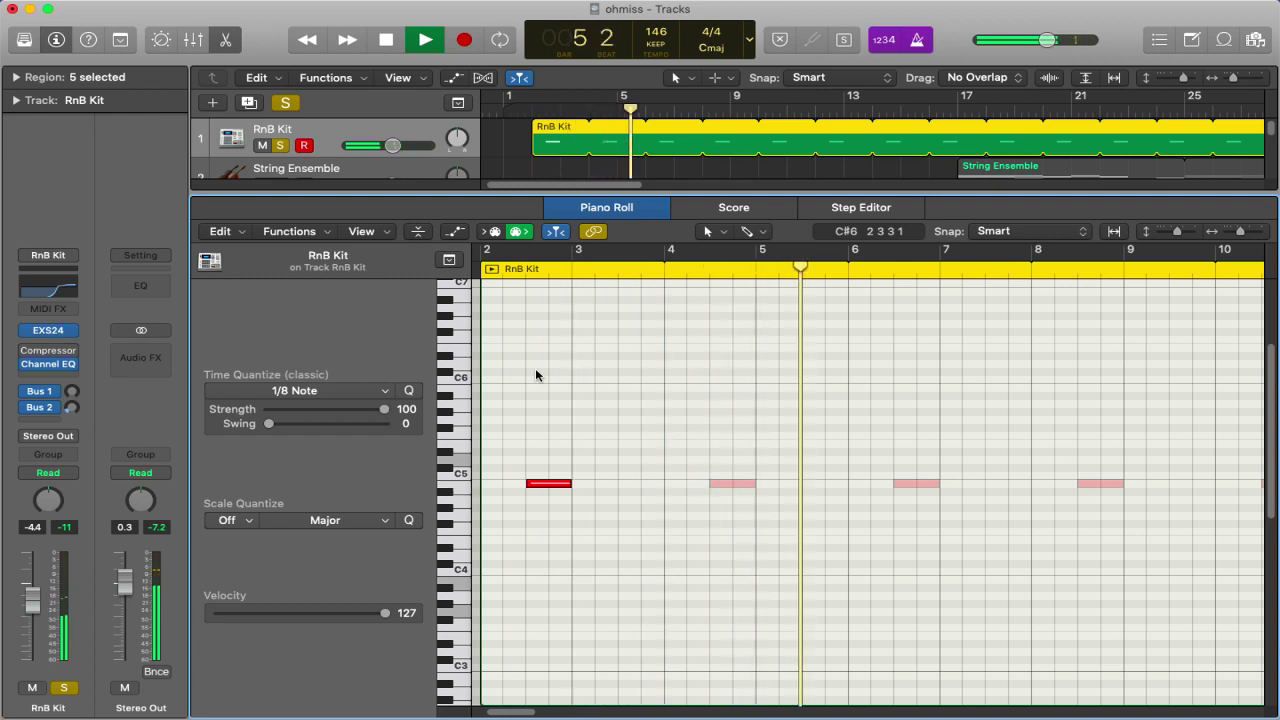
# Stop the RnB Kit playback and return to the full track list with its solo cleared.
pyautogui.click(226, 40)
pyautogui.click(640, 269)
pyautogui.press('space')
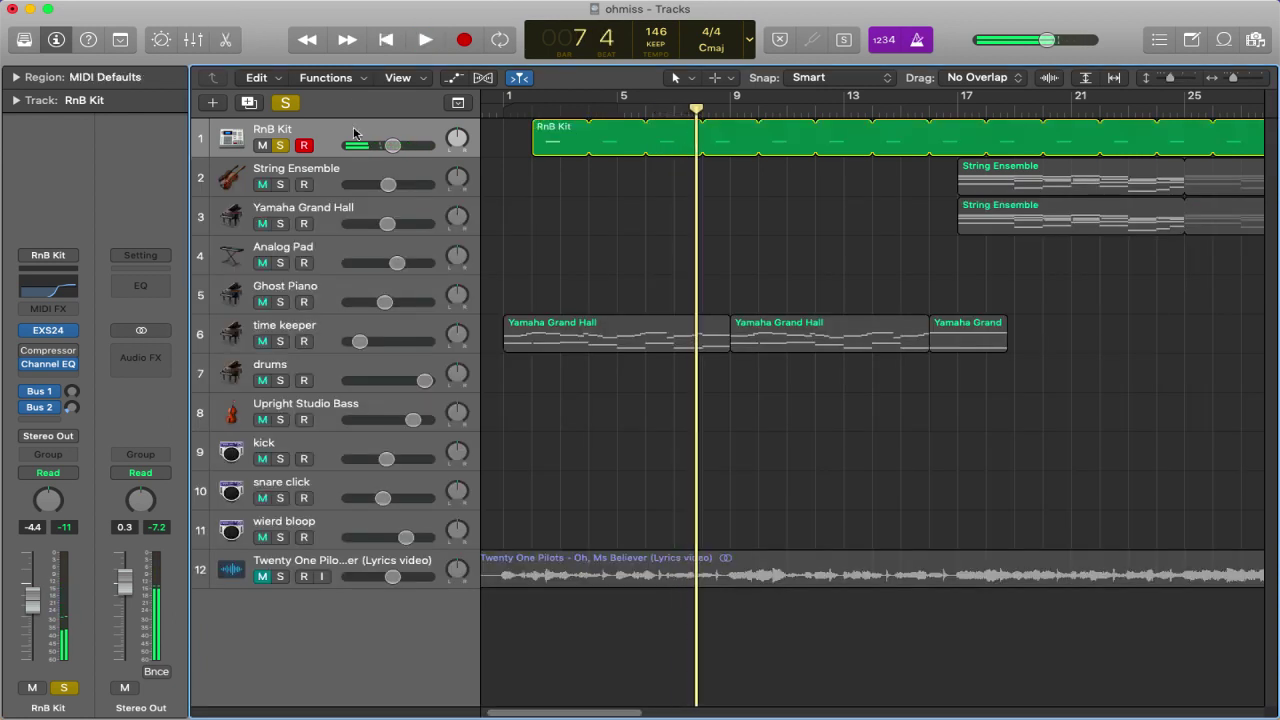
pyautogui.click(287, 100)
# Solo the String Ensemble track and play its region from bar 17 with the notes shown in the Piano Roll.
pyautogui.click(280, 184)
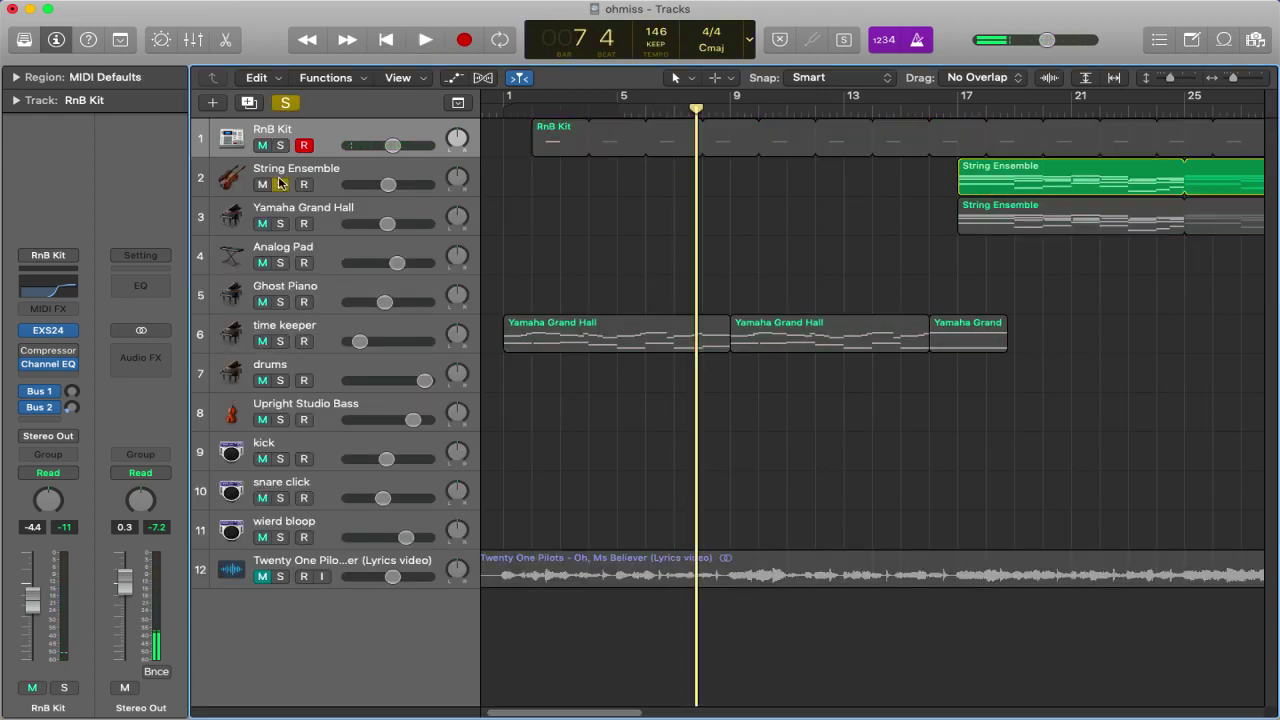
pyautogui.click(278, 174)
pyautogui.hscroll(3, 697, 189)
pyautogui.click(801, 110)
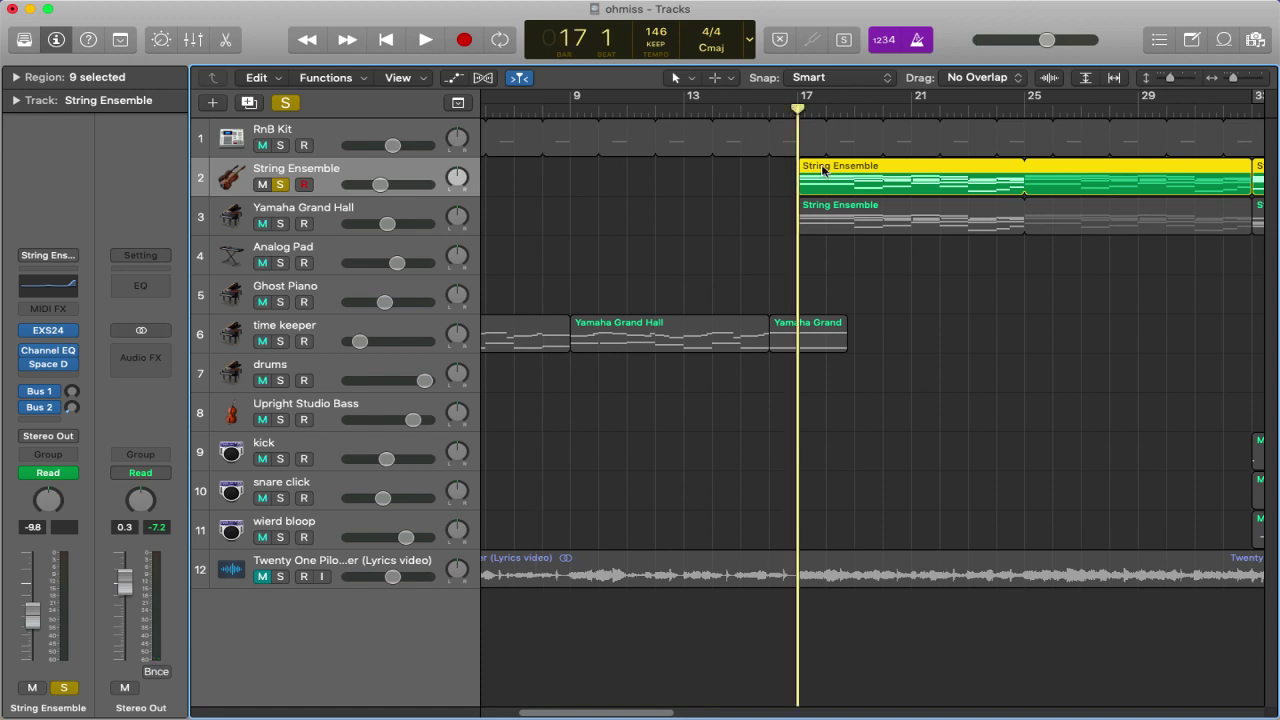
pyautogui.doubleClick(823, 172)
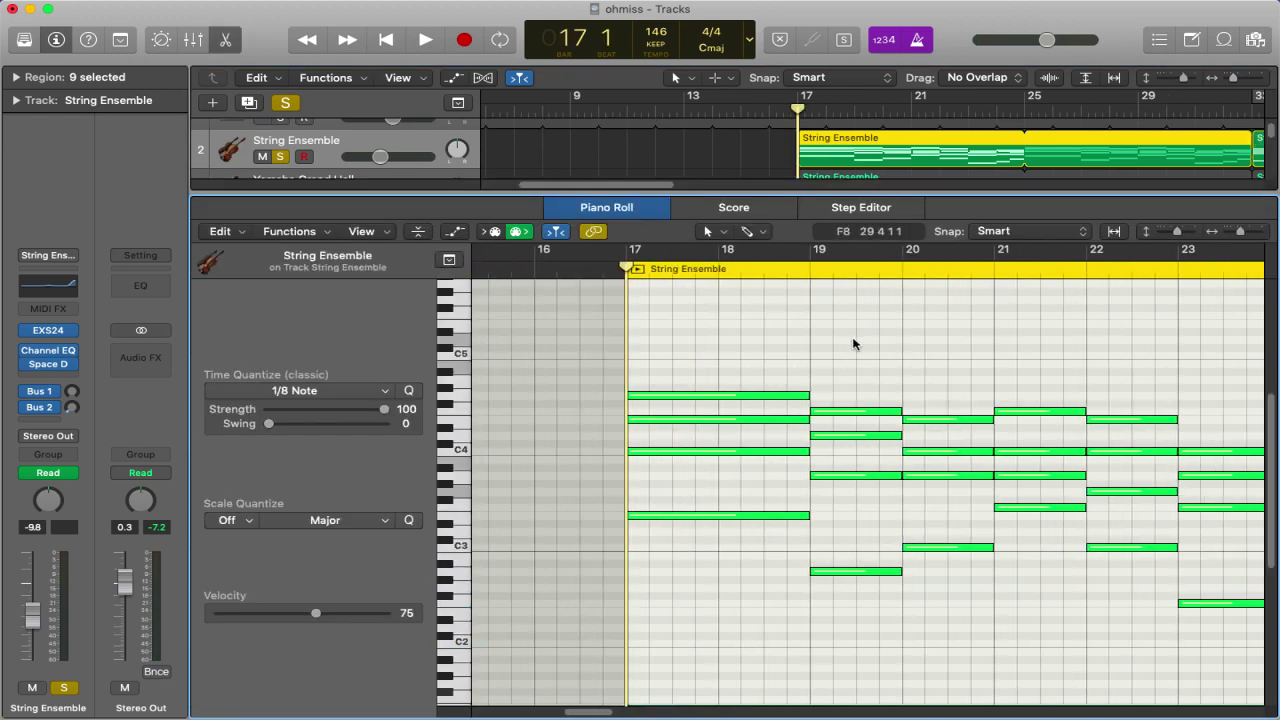
pyautogui.press('space')
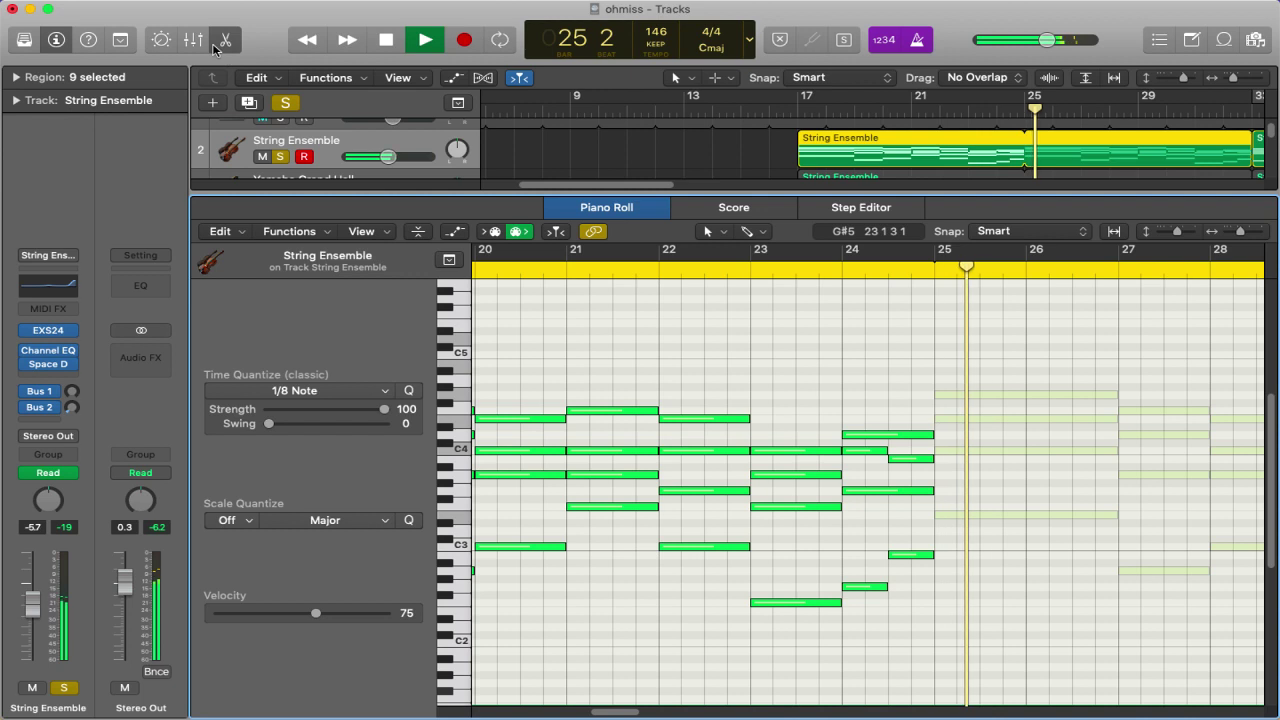
# Close the note editor and switch the solo from the String Ensemble track to the Yamaha Grand Hall track.
pyautogui.click(219, 46)
pyautogui.click(279, 223)
pyautogui.click(260, 222)
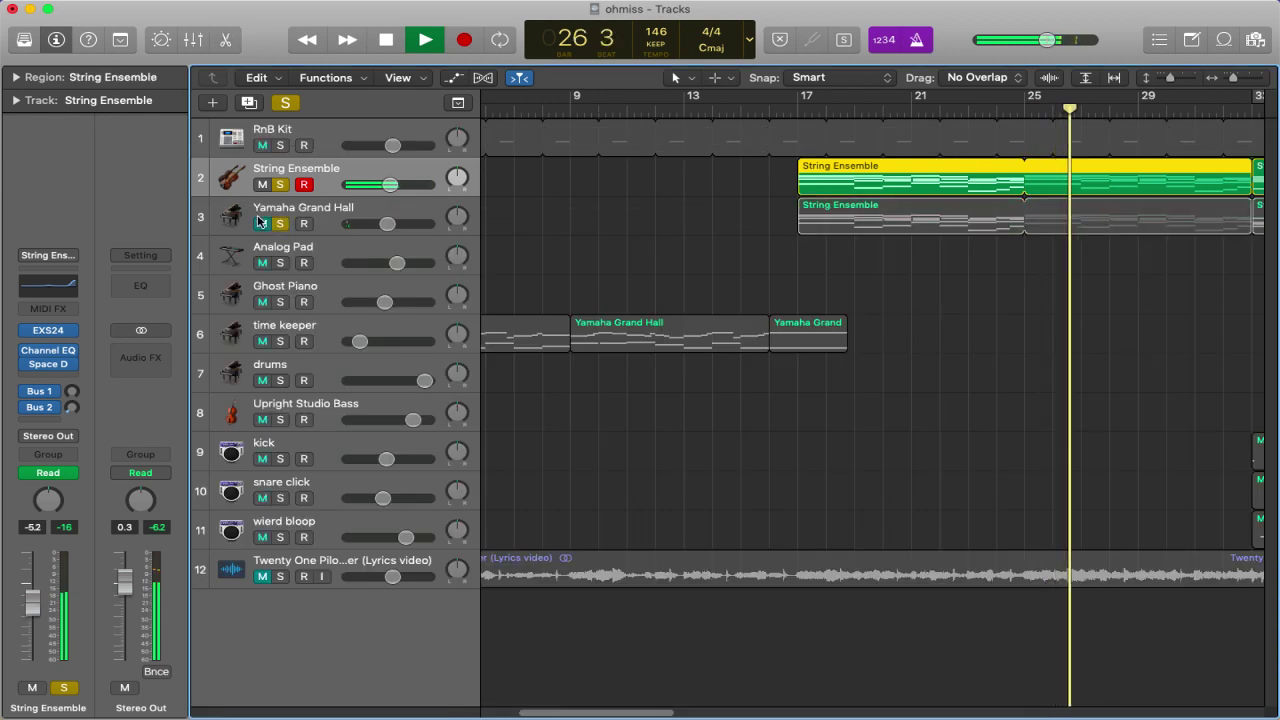
pyautogui.click(280, 184)
pyautogui.click(262, 223)
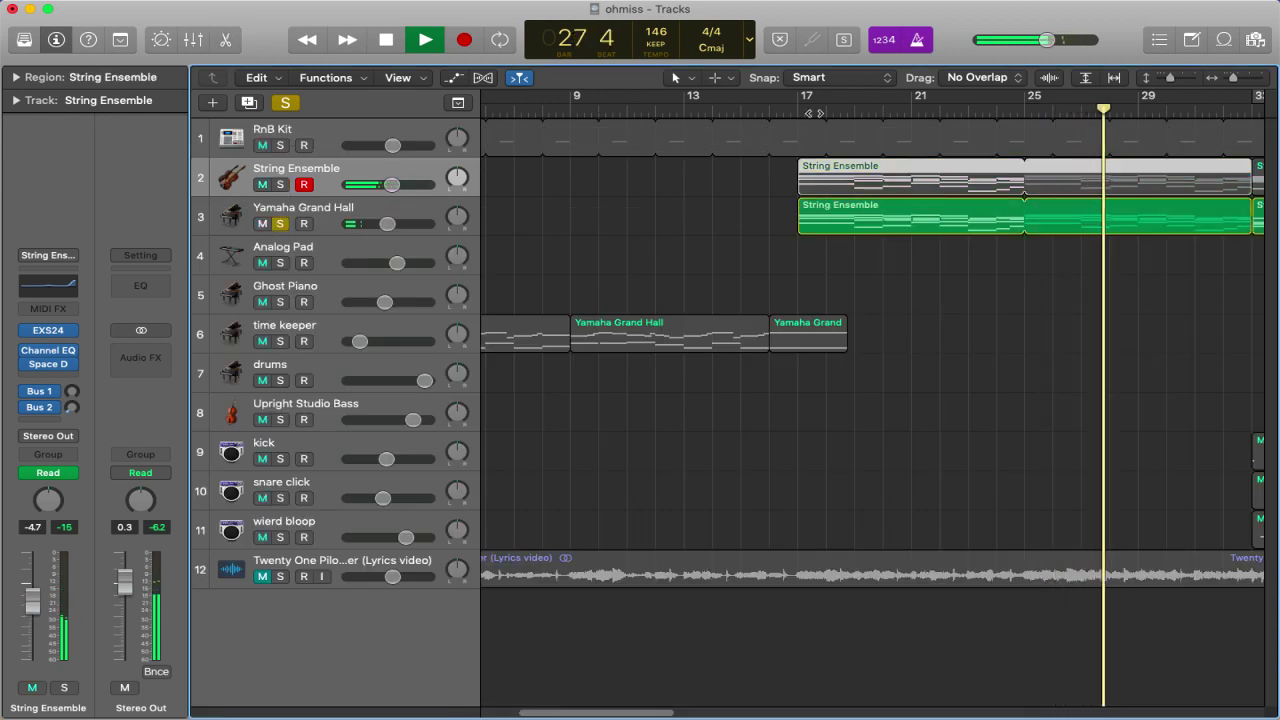
# Play the Yamaha Grand Hall track from bar 17 and show its region's notes in the Piano Roll.
pyautogui.click(806, 112)
pyautogui.click(849, 223)
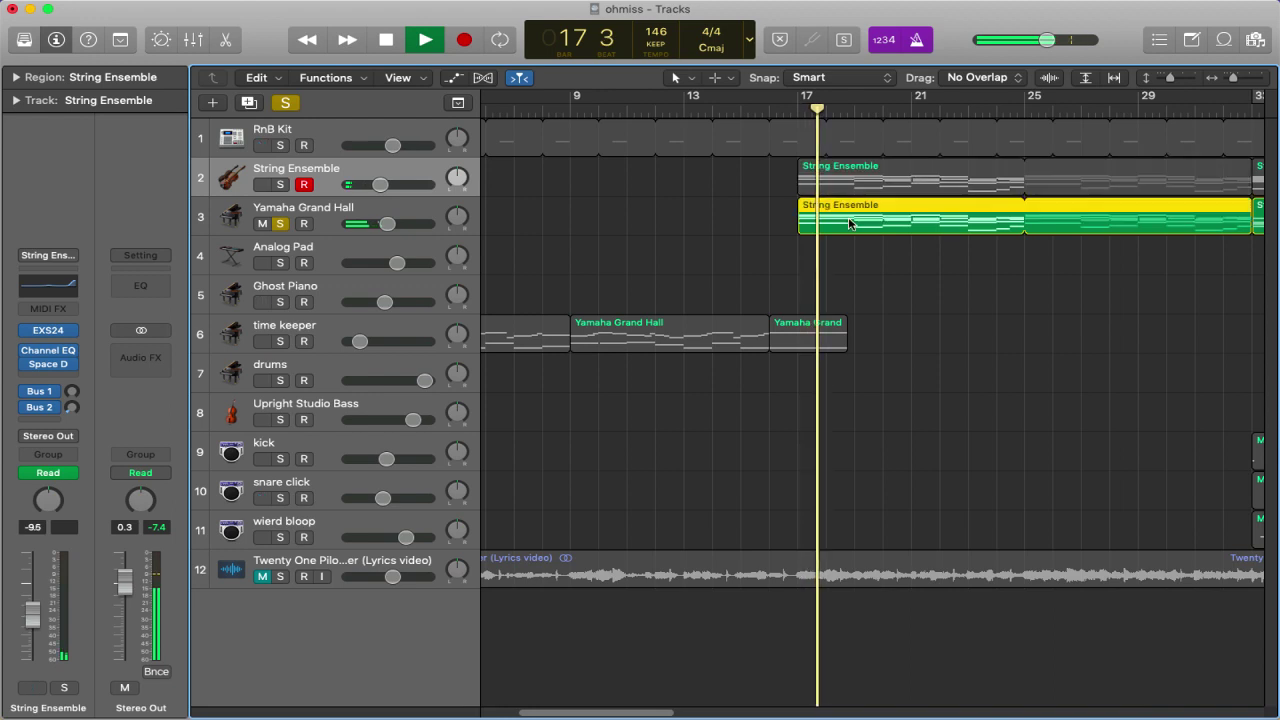
pyautogui.doubleClick(849, 223)
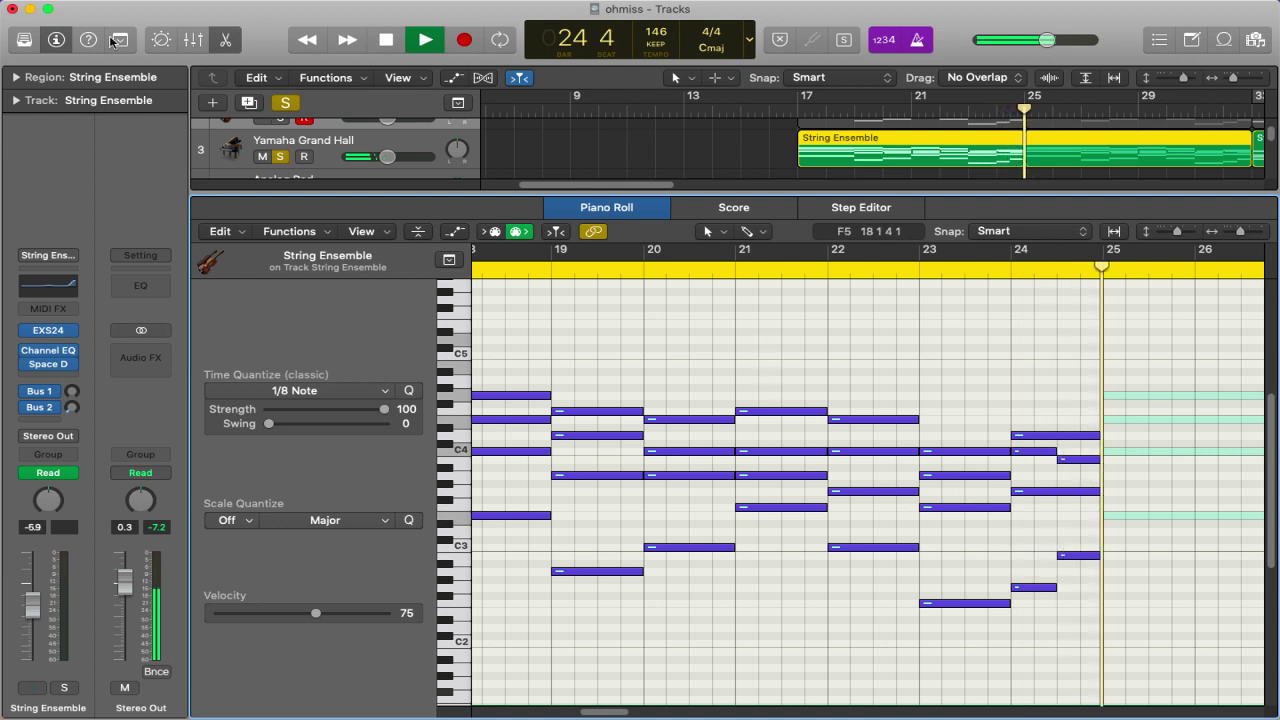
# Stop playback and switch the solo from Yamaha Grand Hall to the kick, snare click and wierd bloop tracks.
pyautogui.click(221, 42)
pyautogui.press('space')
pyautogui.hscroll(15, 670, 296)
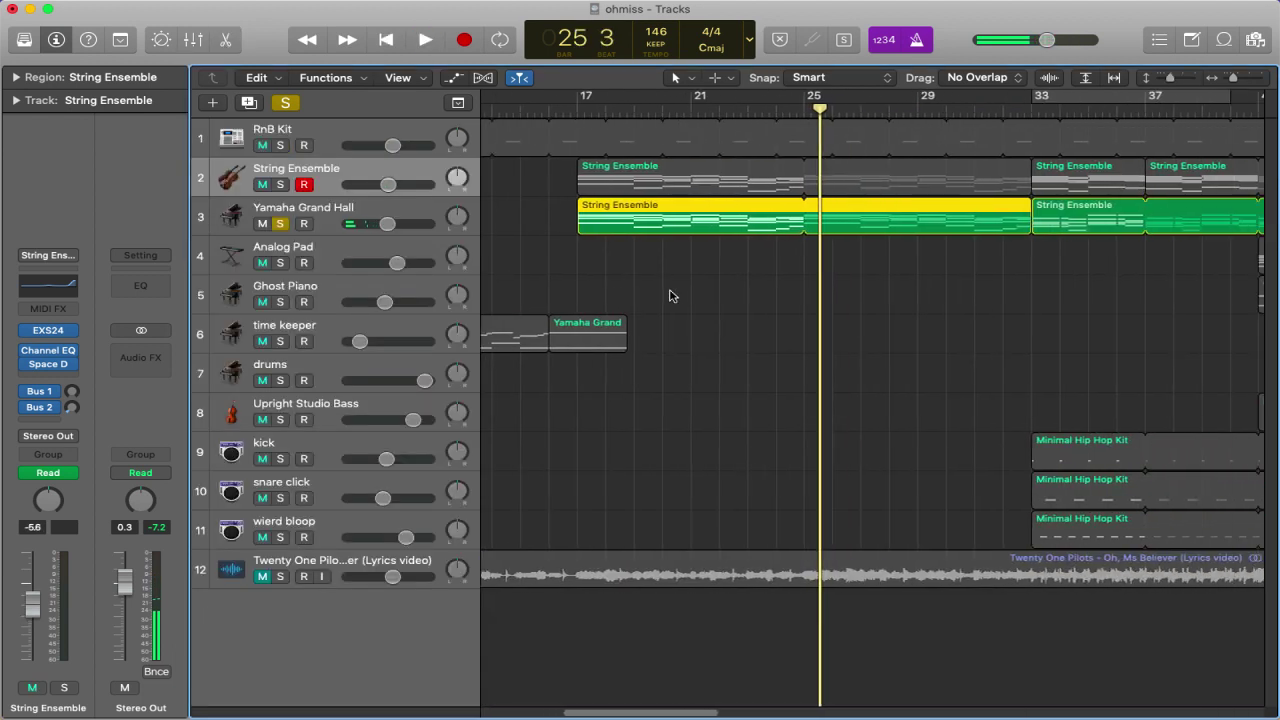
pyautogui.click(281, 223)
pyautogui.moveTo(281, 462); pyautogui.dragTo(287, 525)
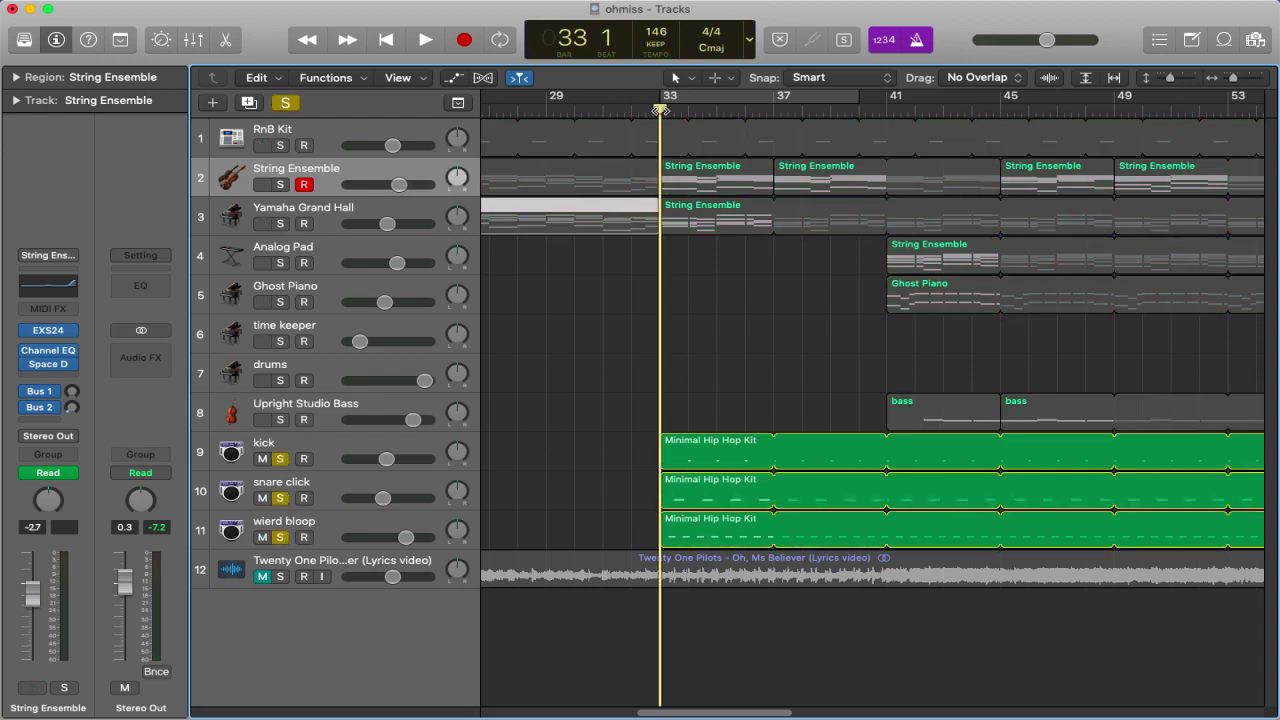
# Select the kick, snare click and wierd bloop regions starting at bar 33 and open them in the Piano Roll.
pyautogui.click(693, 457)
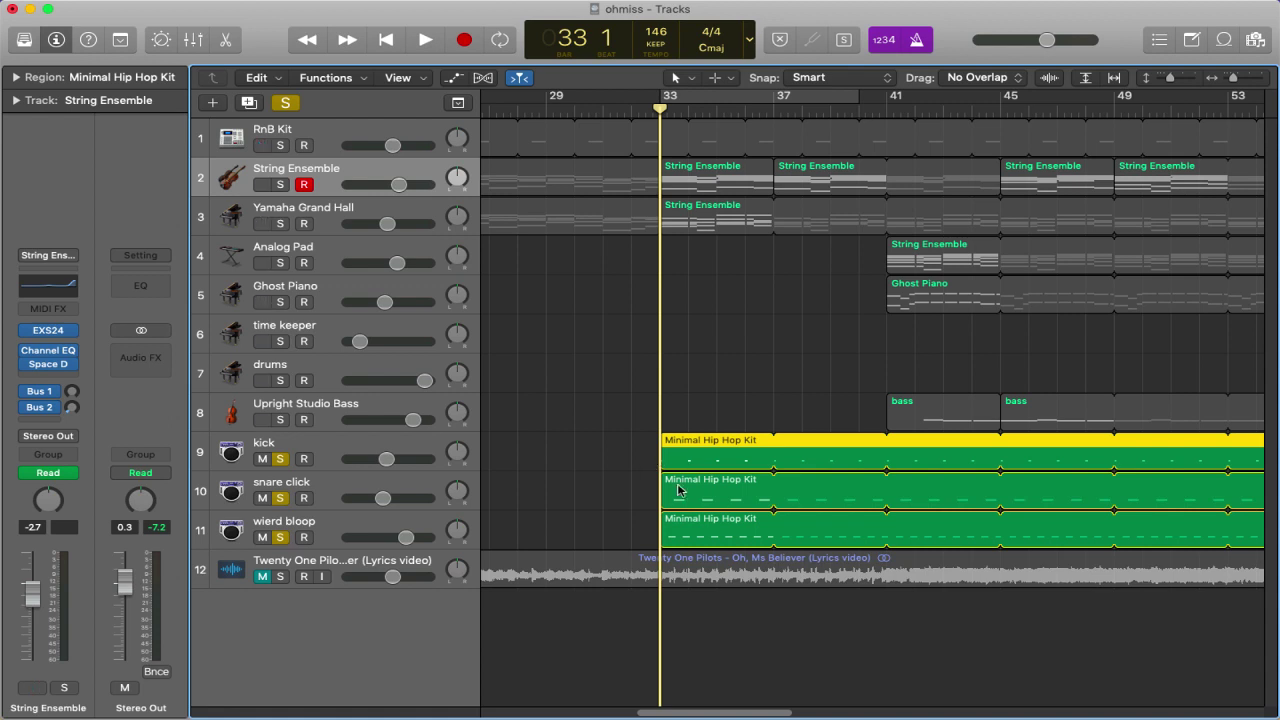
pyautogui.keyDown('shift'); pyautogui.click(697, 491); pyautogui.keyUp('shift')
pyautogui.keyDown('shift'); pyautogui.click(704, 527); pyautogui.keyUp('shift')
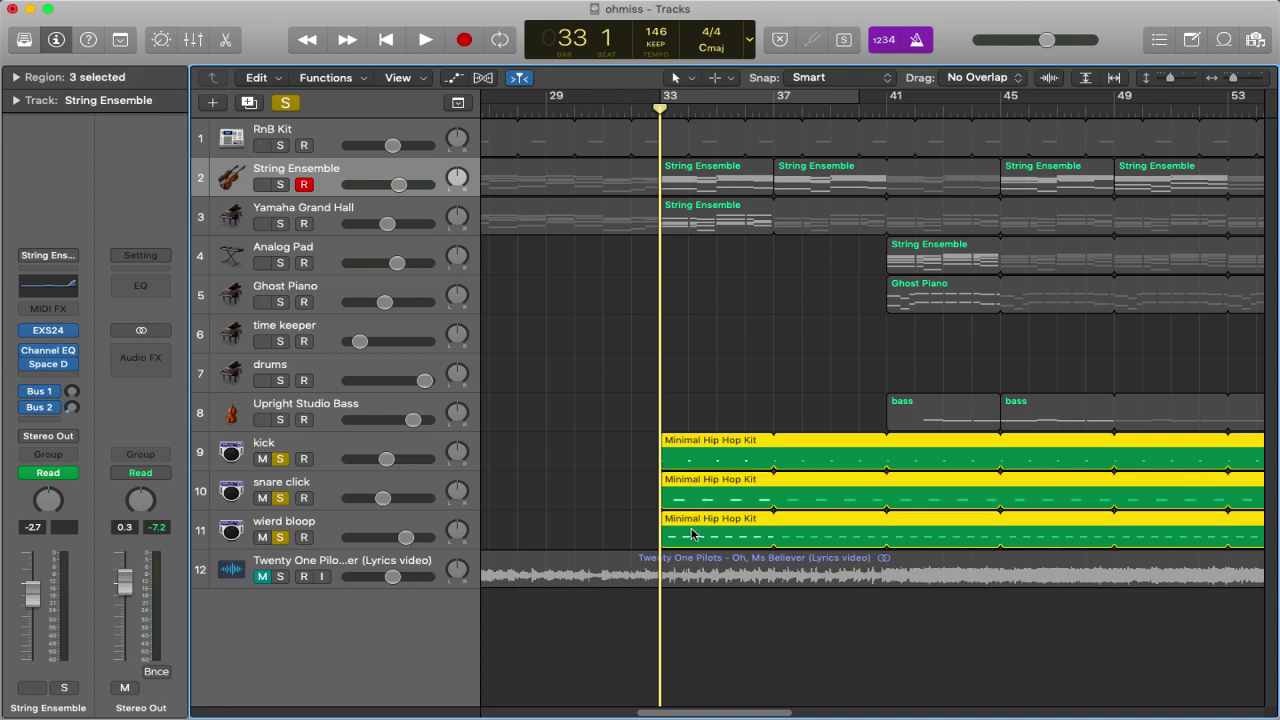
pyautogui.press('e')
pyautogui.hscroll(5, 684, 458)
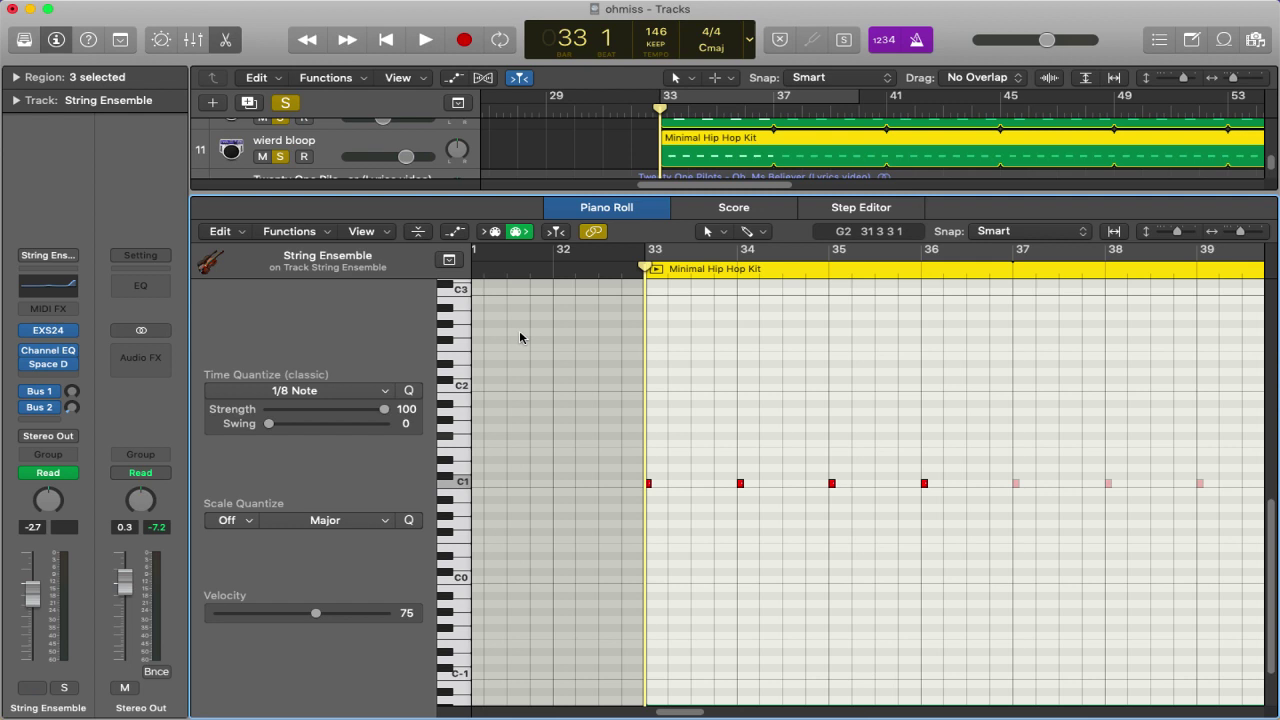
# Set the Piano Roll to display all selected regions together and play them from bar 33.
pyautogui.click(355, 233)
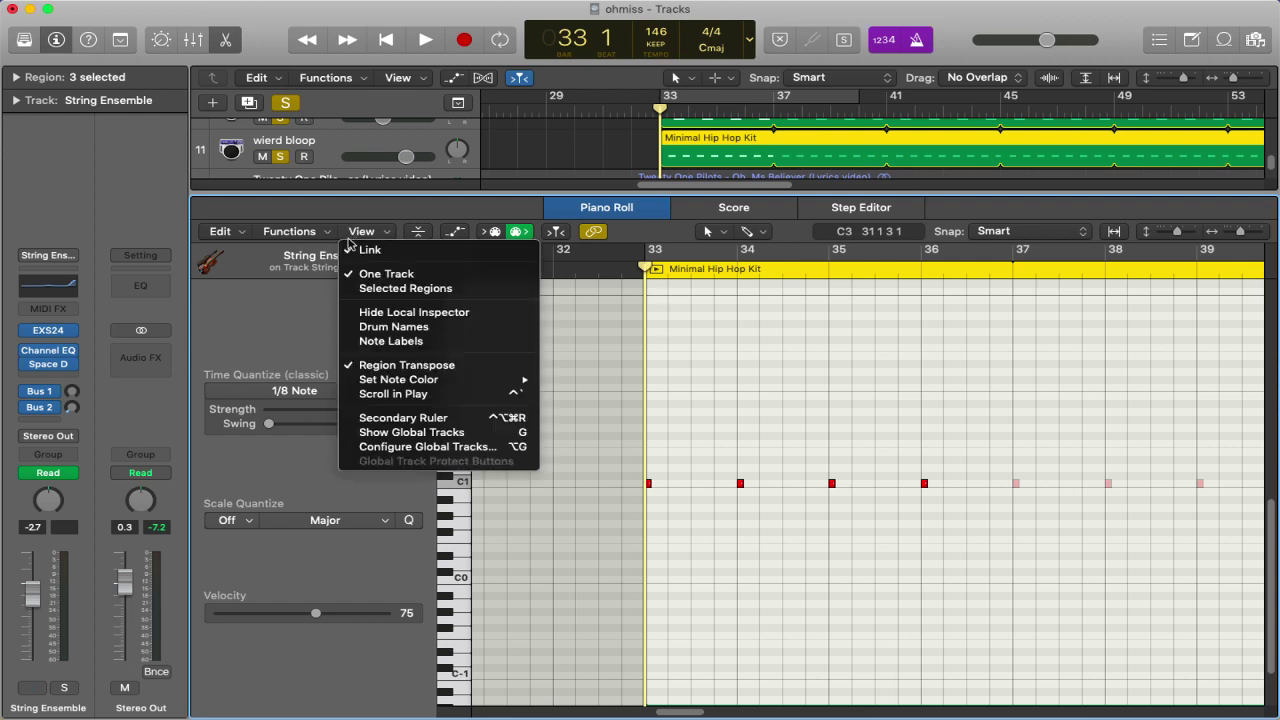
pyautogui.click(374, 289)
pyautogui.press('space')
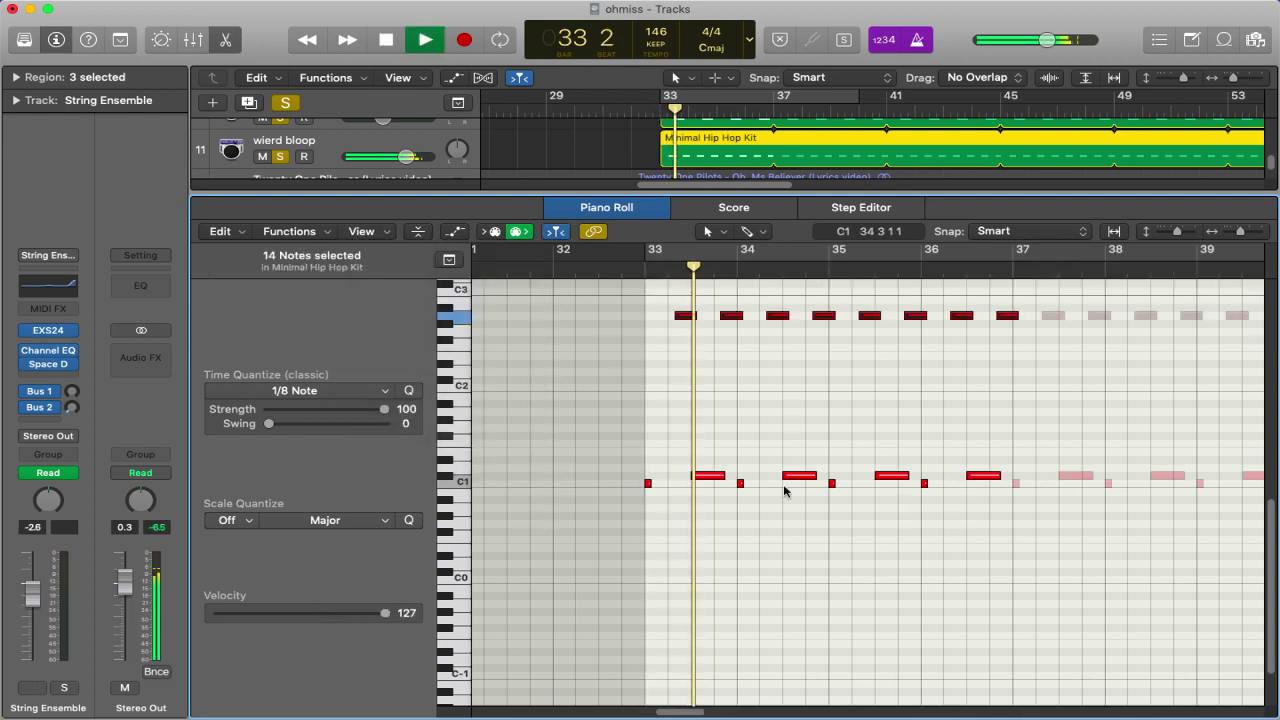
pyautogui.scroll(2, 784, 490)
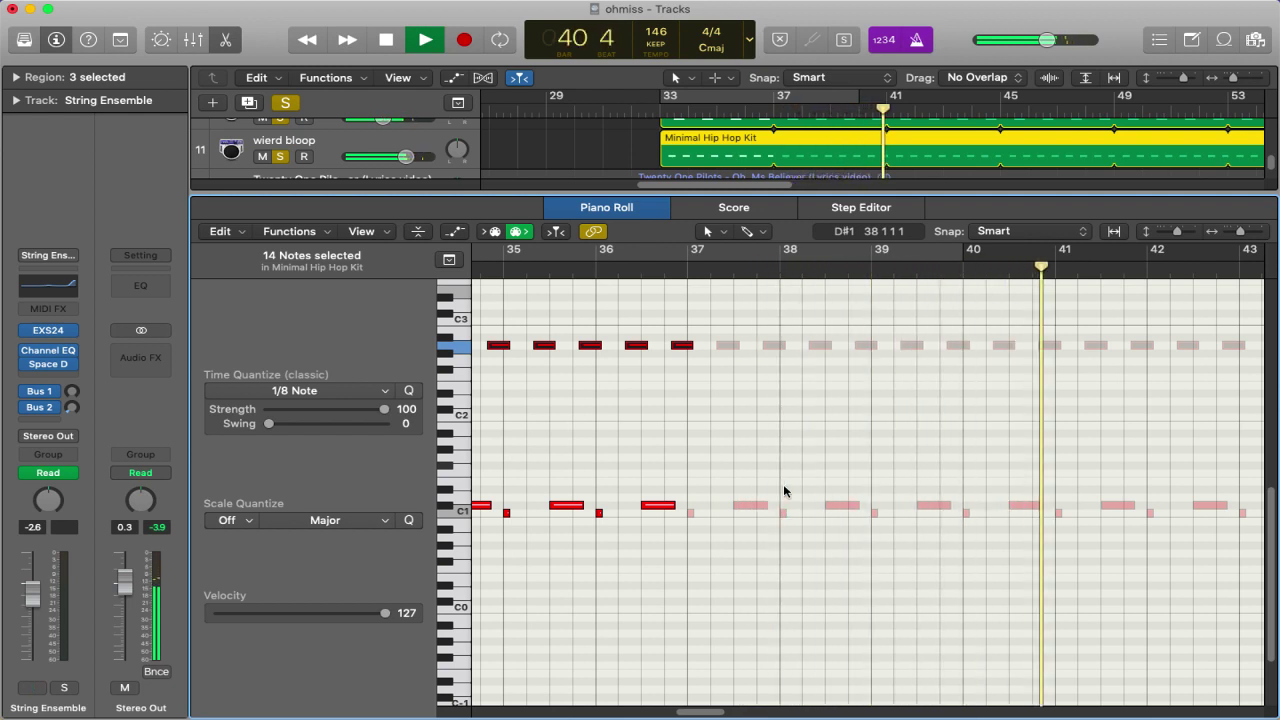
# Select the wierd bloop track and inspect its Ultrabeat instrument settings, closing the plug-in window again.
pyautogui.click(230, 138)
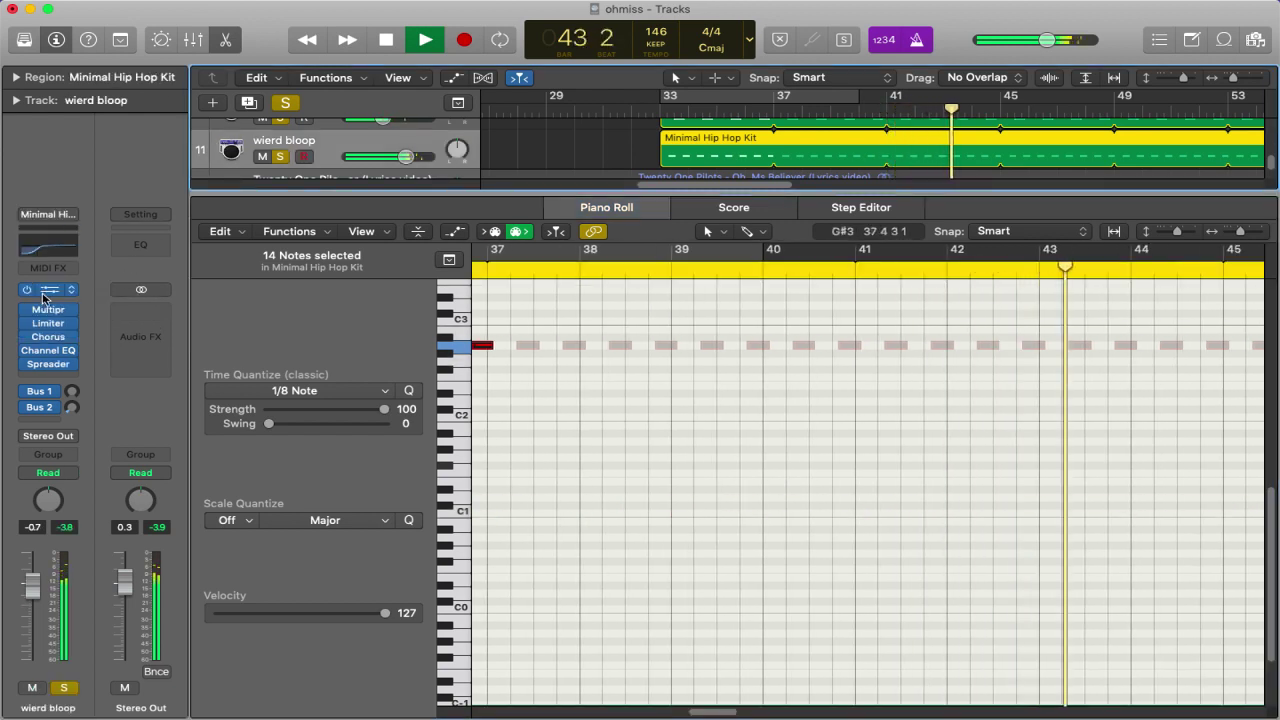
pyautogui.click(47, 290)
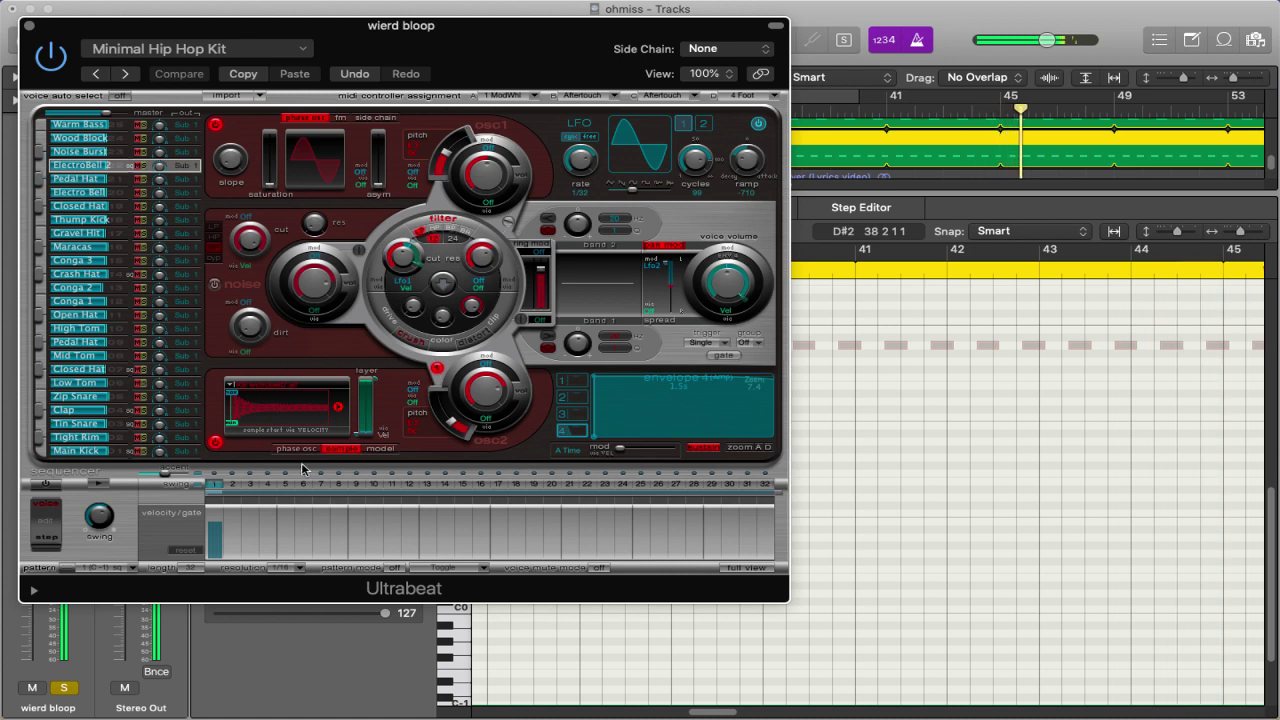
pyautogui.click(28, 26)
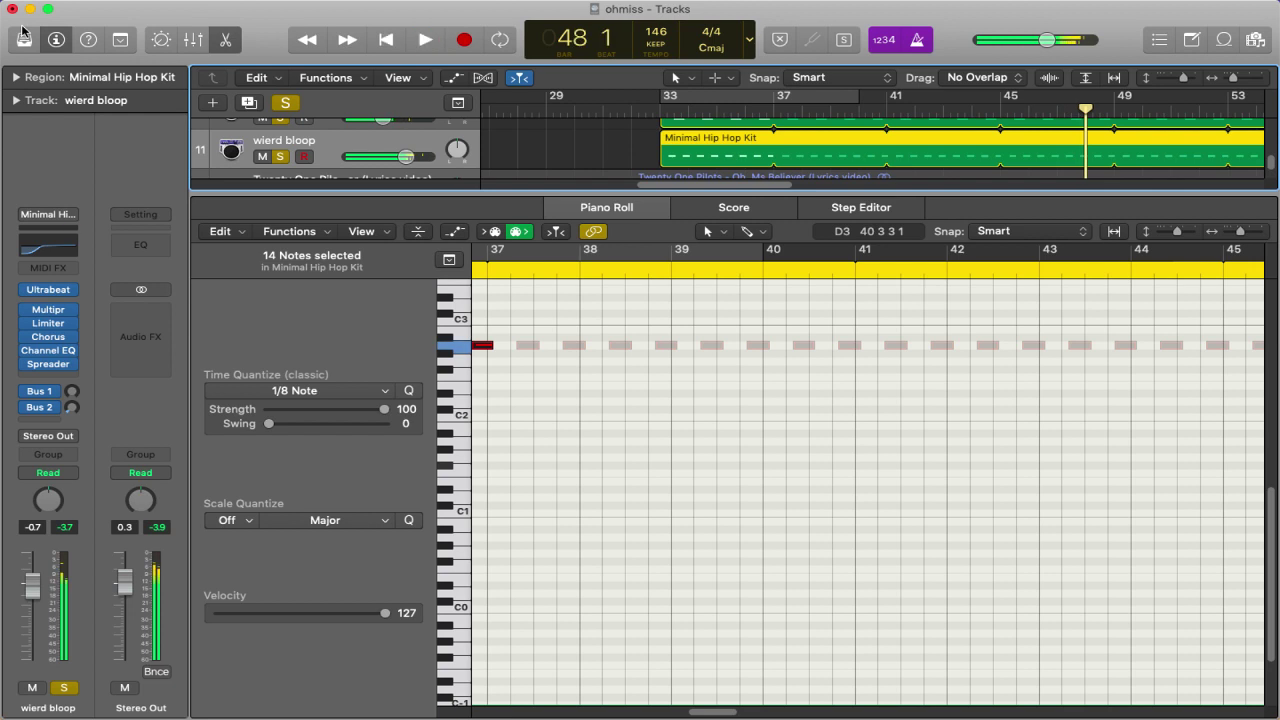
# Close the Piano Roll and clear the solos on the kick, snare click and wierd bloop tracks.
pyautogui.click(226, 41)
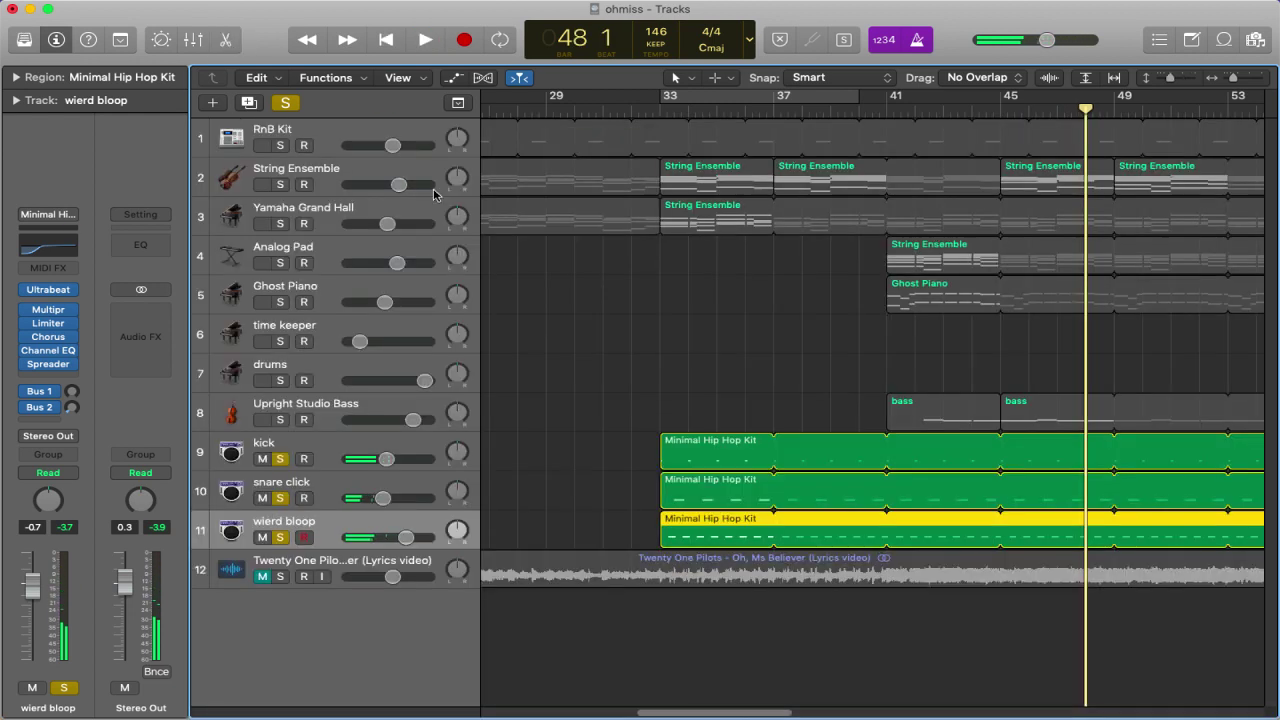
pyautogui.click(518, 263)
pyautogui.click(283, 104)
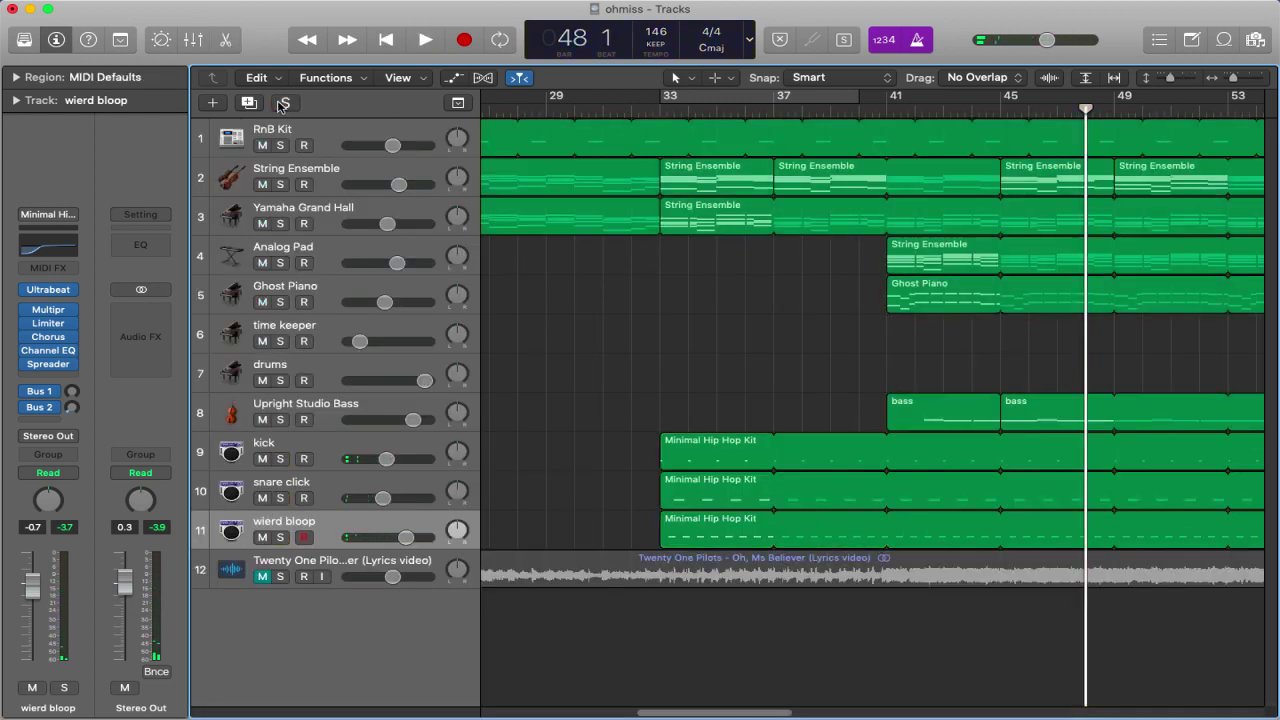
# Solo the Analog Pad track and play its region from bar 41 with the notes shown in the Piano Roll.
pyautogui.click(280, 263)
pyautogui.click(249, 259)
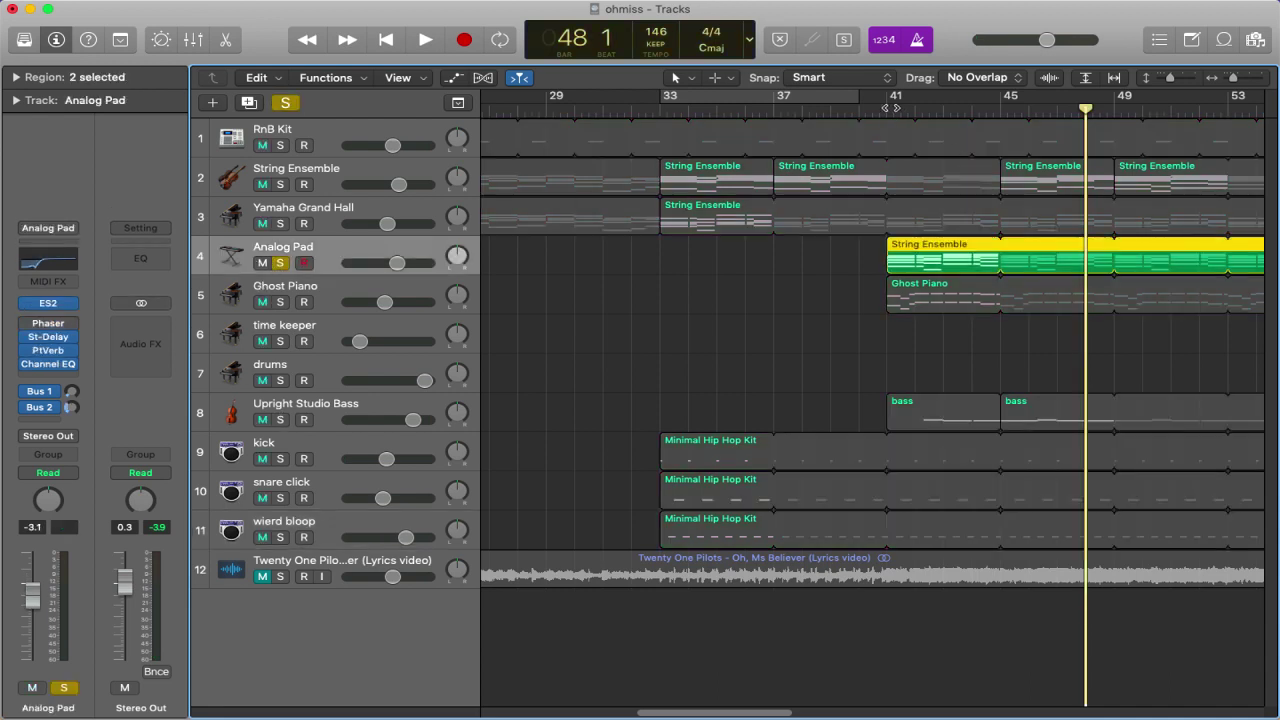
pyautogui.click(891, 108)
pyautogui.doubleClick(937, 248)
pyautogui.press('space')
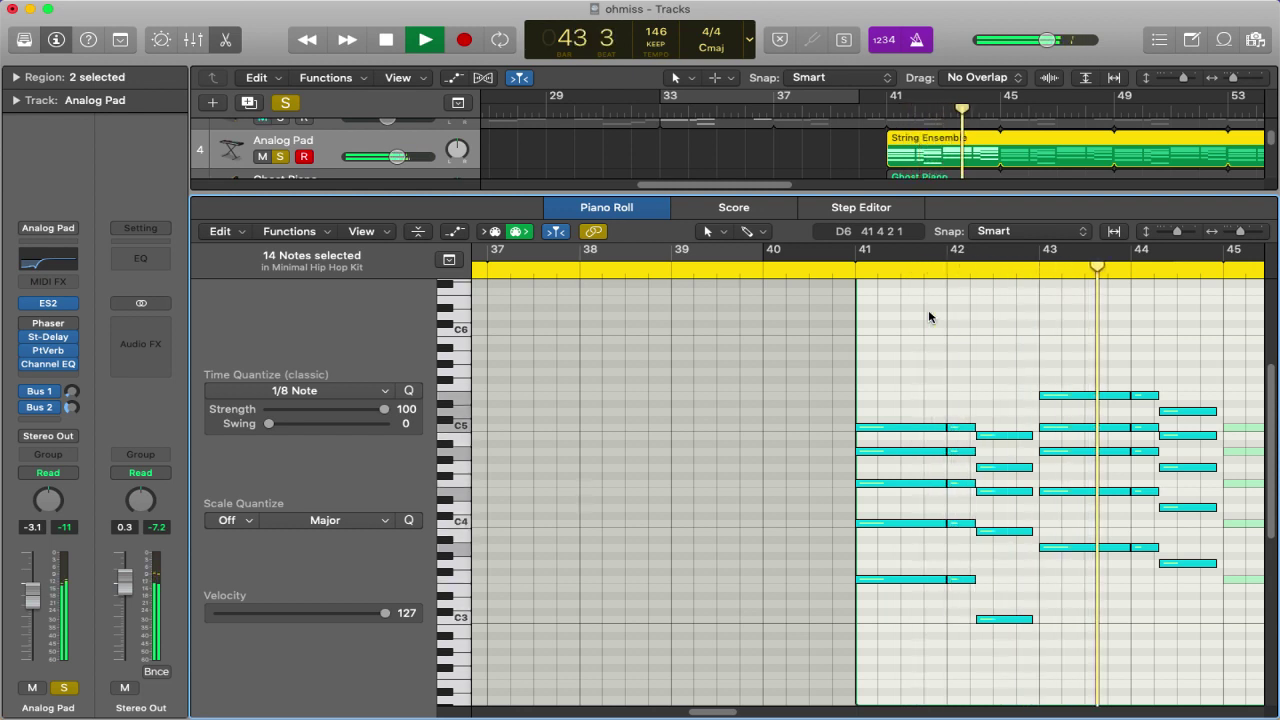
# Stop playback, return to the full track list and switch the solo from Analog Pad to Ghost Piano.
pyautogui.click(200, 42)
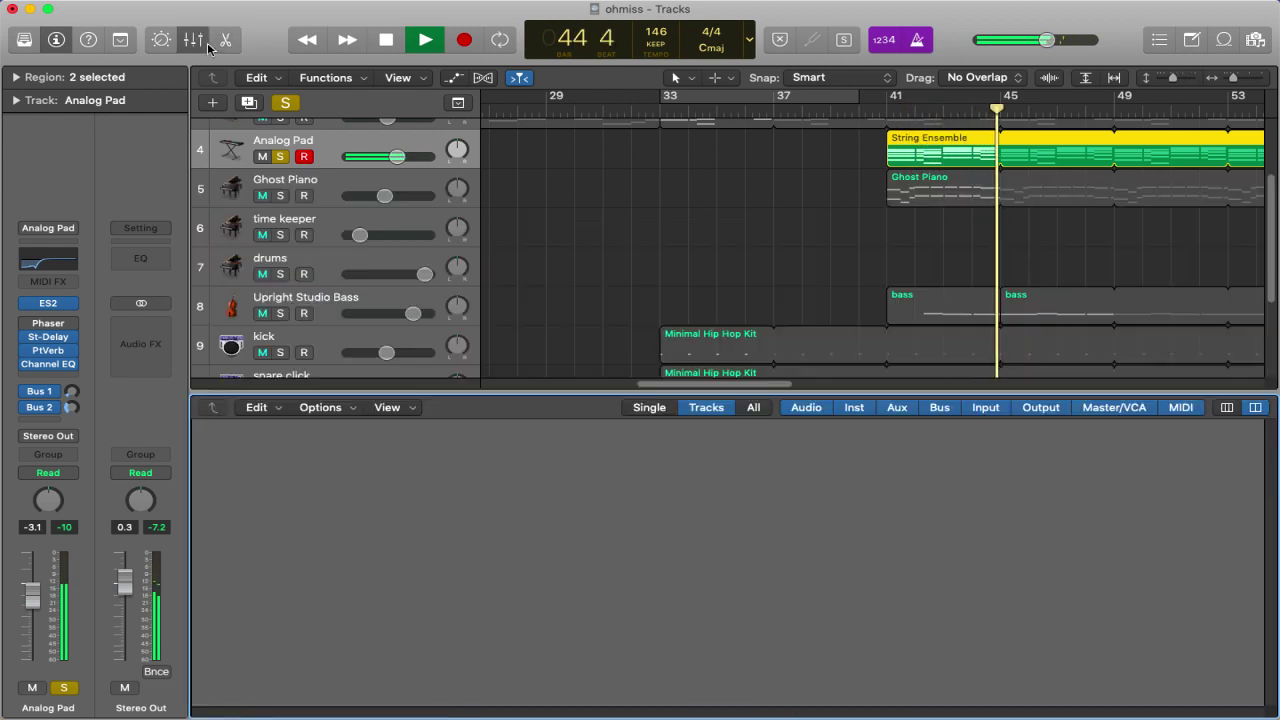
pyautogui.click(207, 45)
pyautogui.press('space')
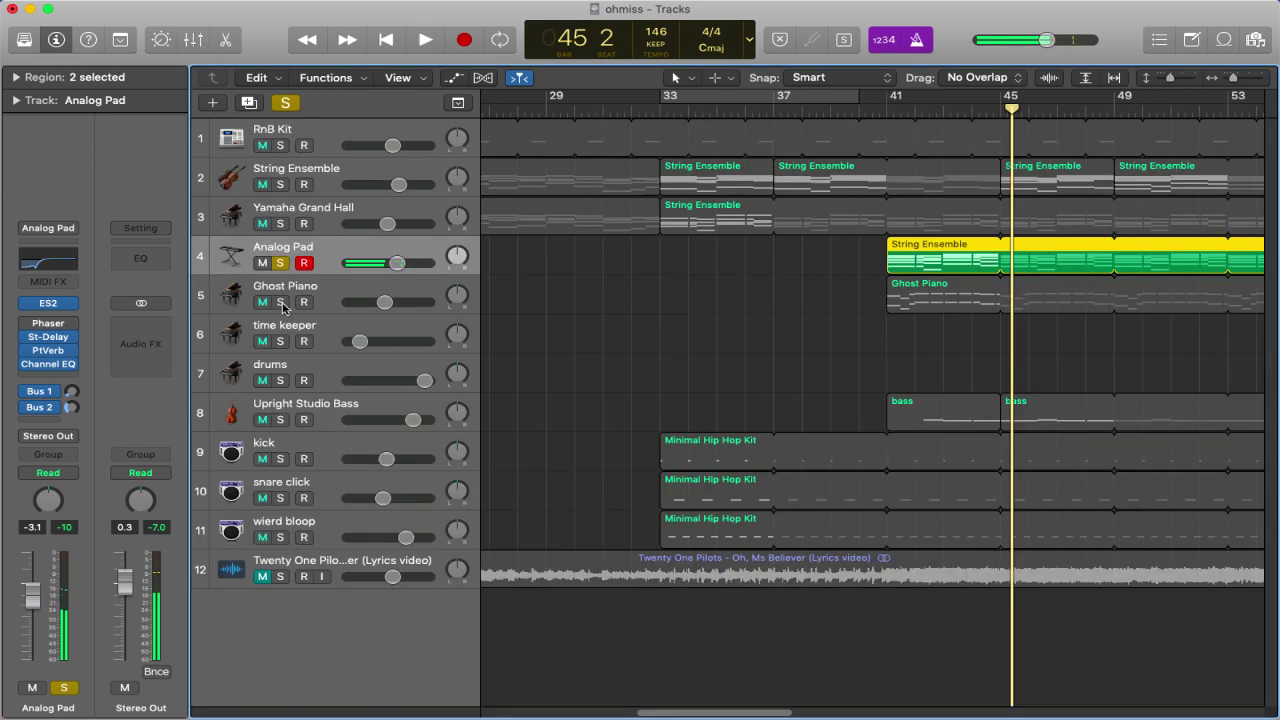
pyautogui.click(281, 303)
pyautogui.click(280, 263)
pyautogui.click(238, 303)
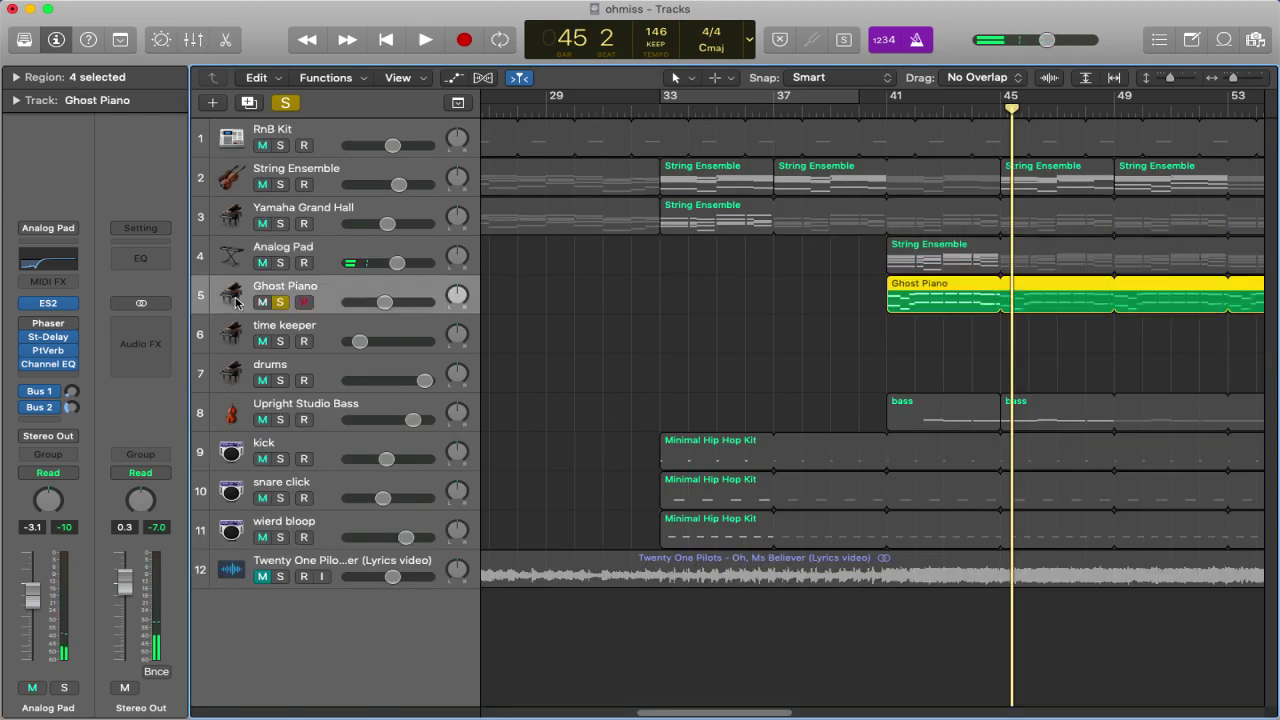
# Play the soloed Ghost Piano region from bar 41 with its notes shown in the Piano Roll.
pyautogui.click(886, 112)
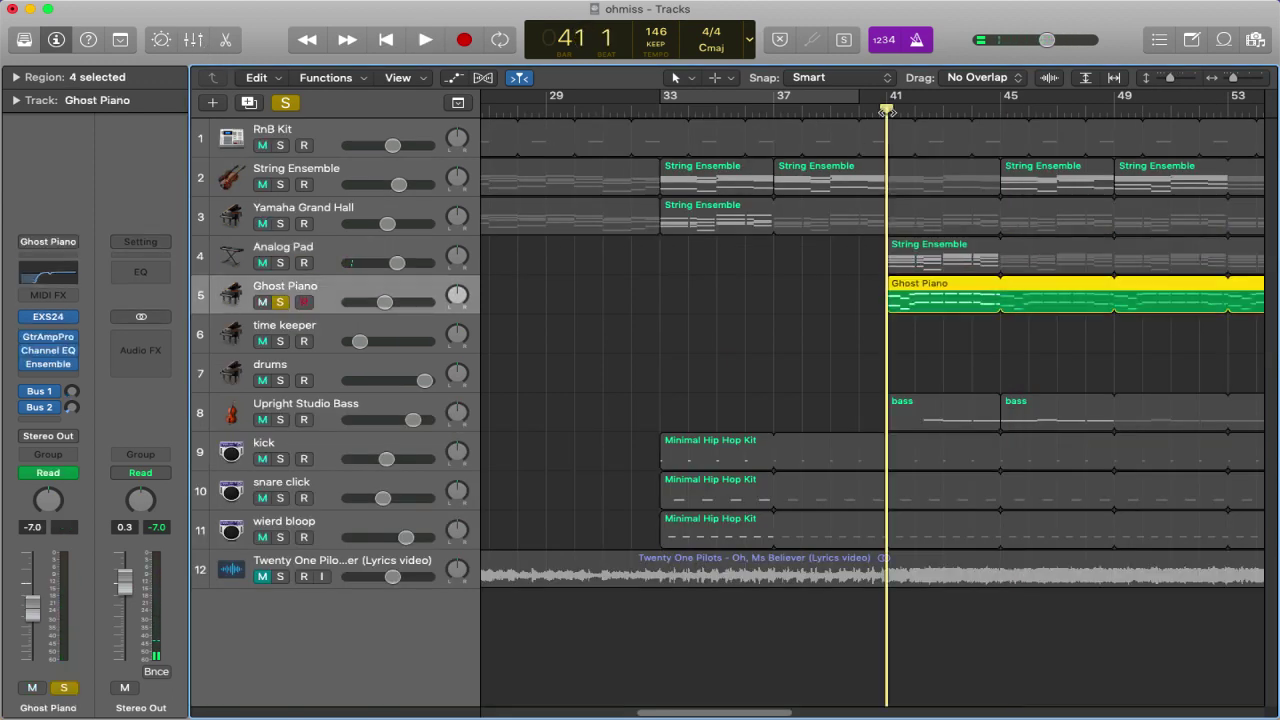
pyautogui.doubleClick(916, 305)
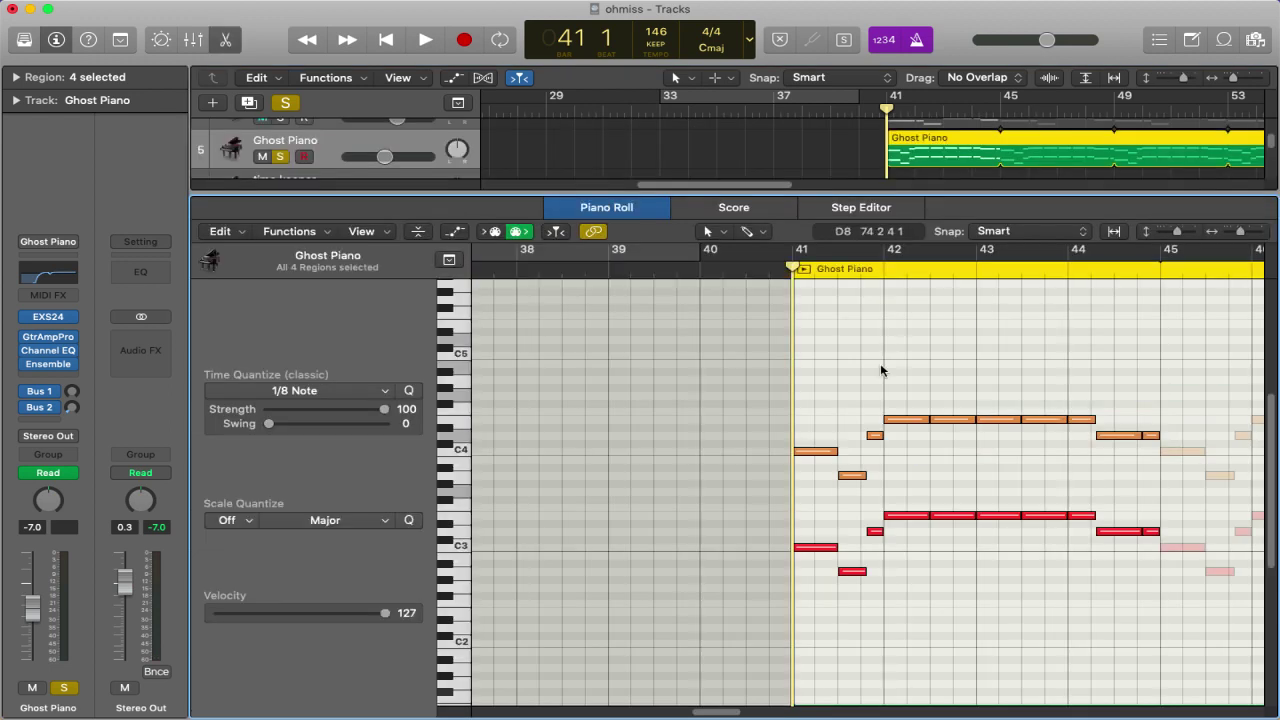
pyautogui.press('space')
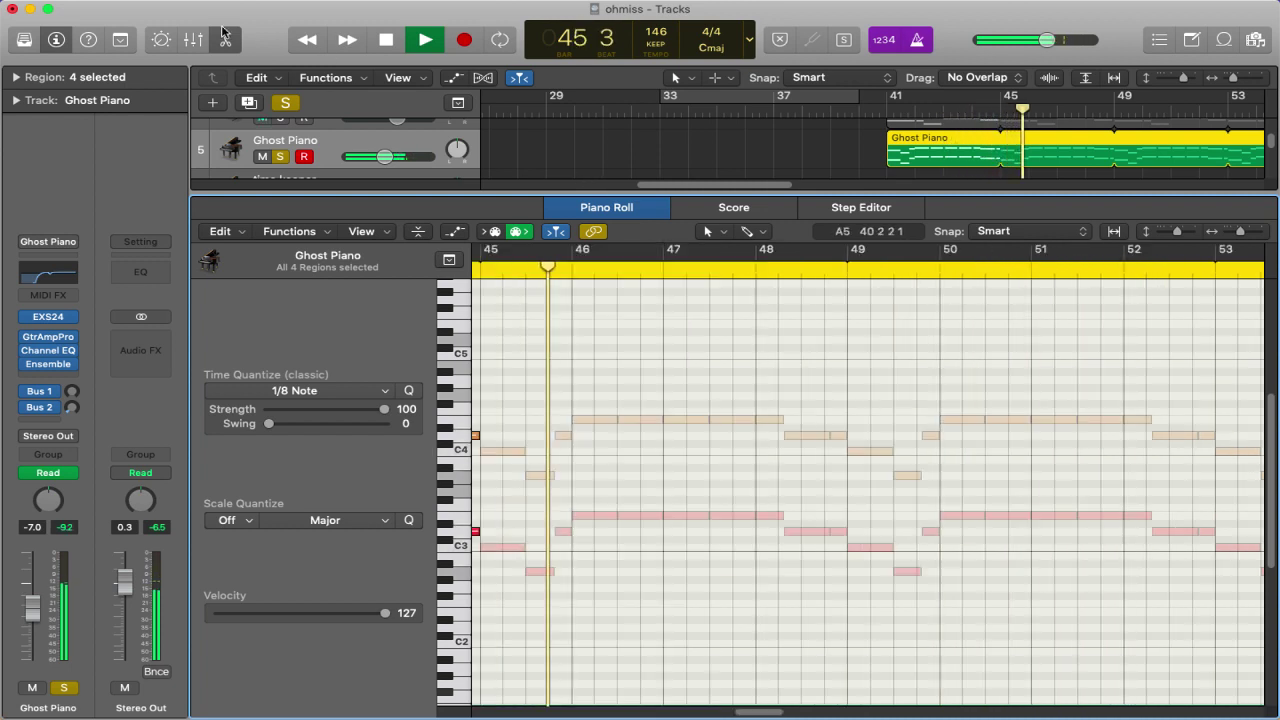
# Stop playback, return to the full track list and clear the Ghost Piano solo.
pyautogui.press('e')
pyautogui.press('space')
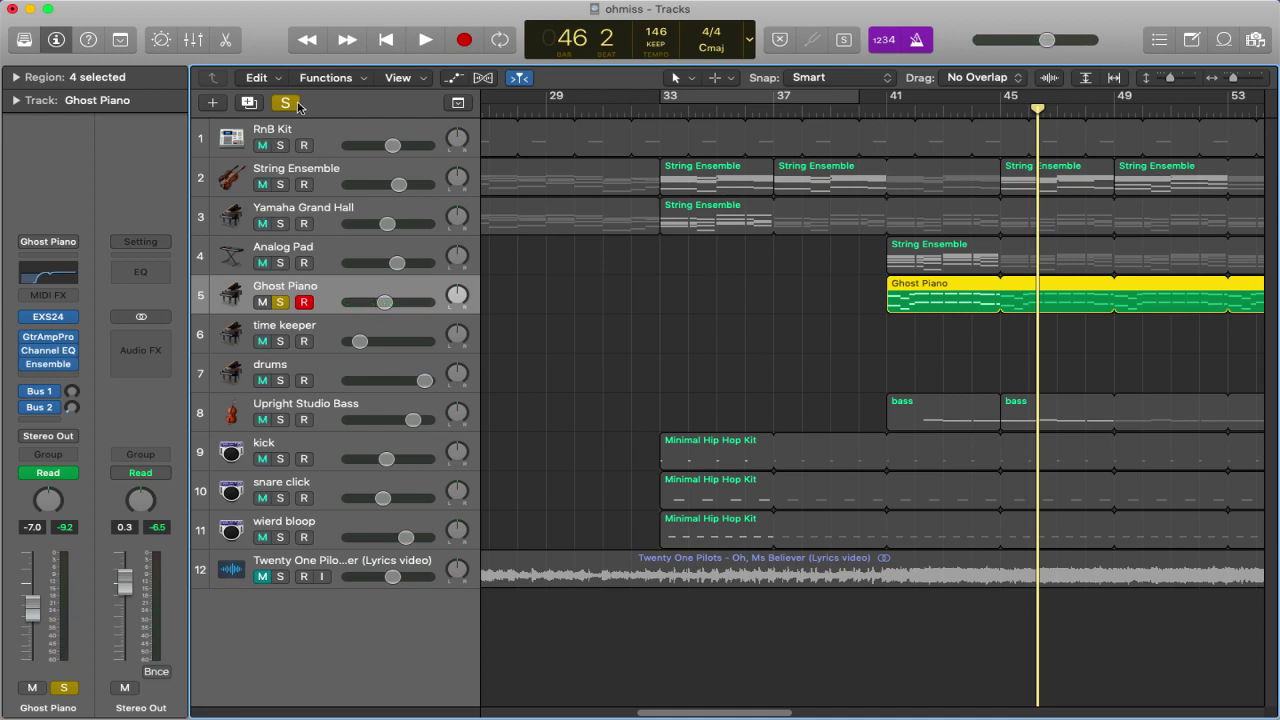
pyautogui.click(292, 104)
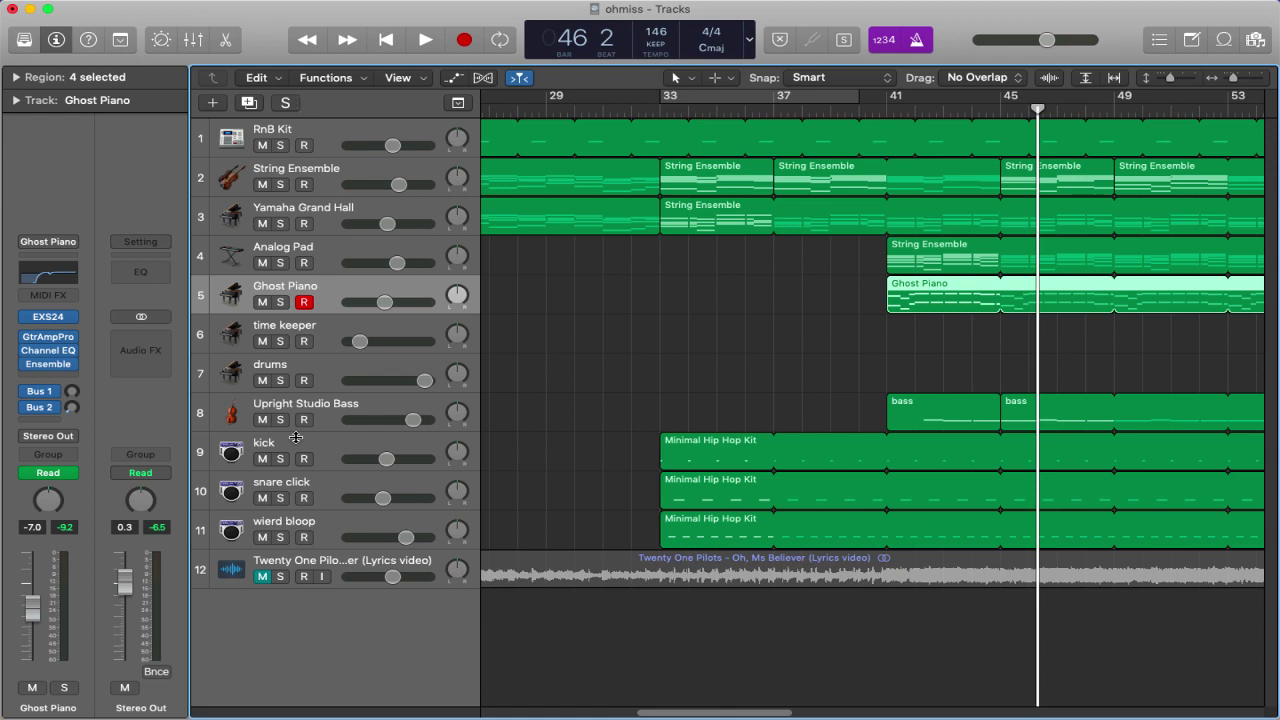
pyautogui.click(238, 336)
pyautogui.hscroll(5, 643, 388)
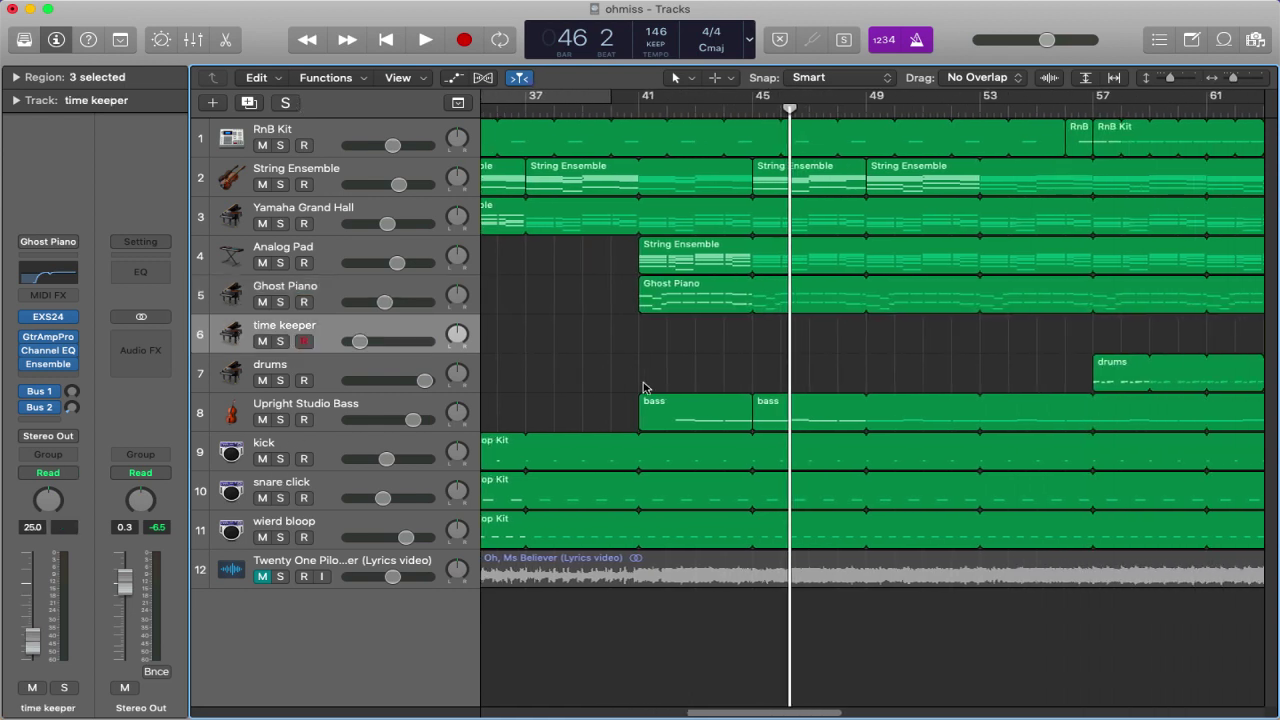
pyautogui.click(280, 380)
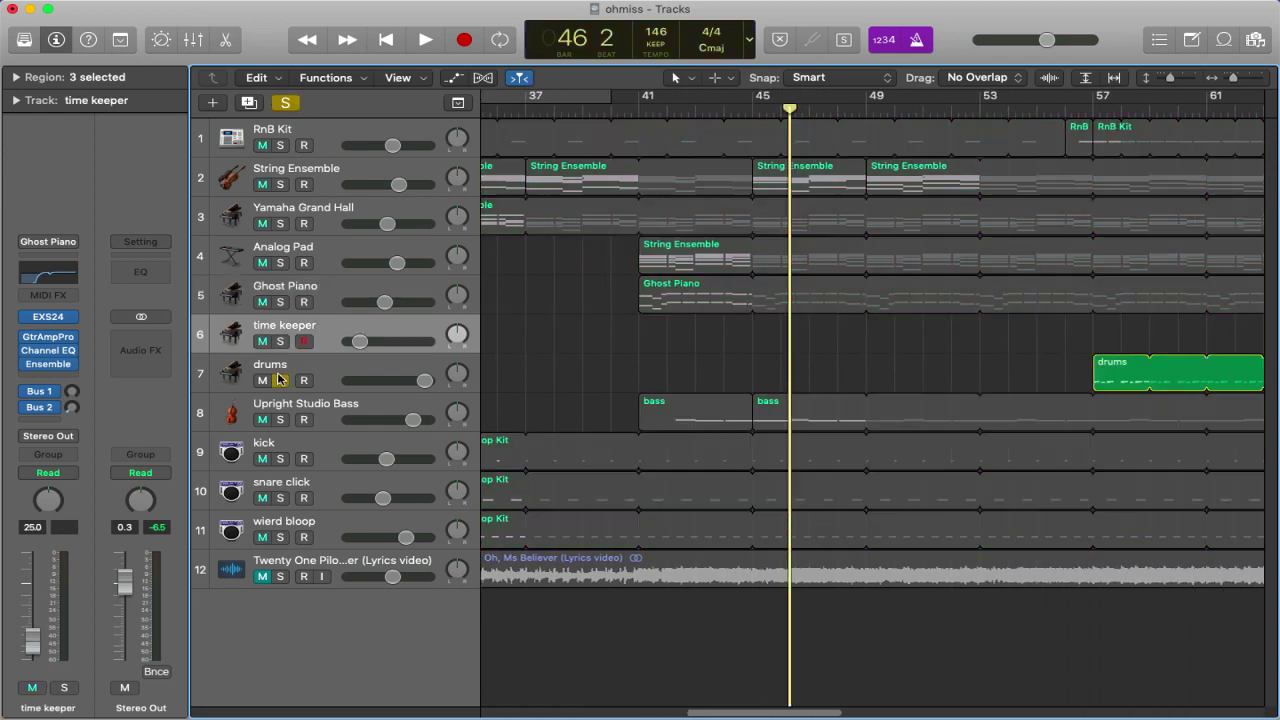
pyautogui.click(233, 364)
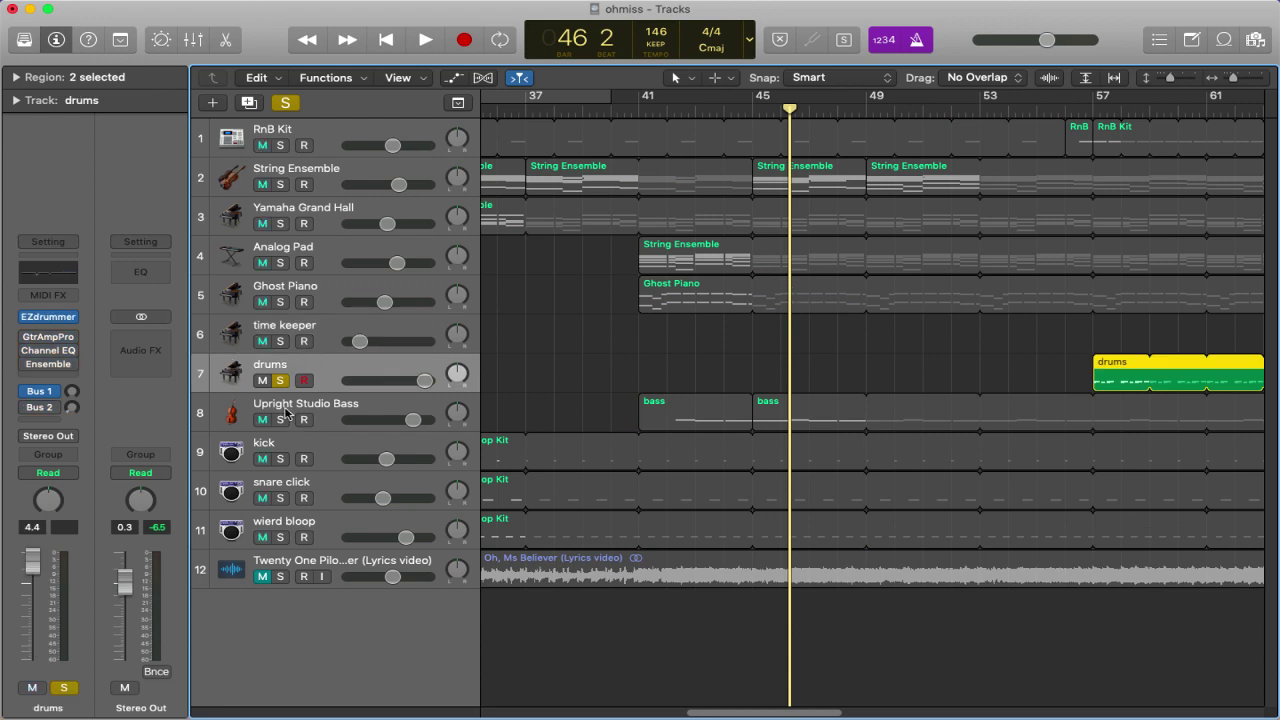
pyautogui.click(280, 381)
# Solo the Upright Studio Bass track and play its bass region from bar 41 with the notes shown in the Piano Roll.
pyautogui.click(281, 420)
pyautogui.click(237, 413)
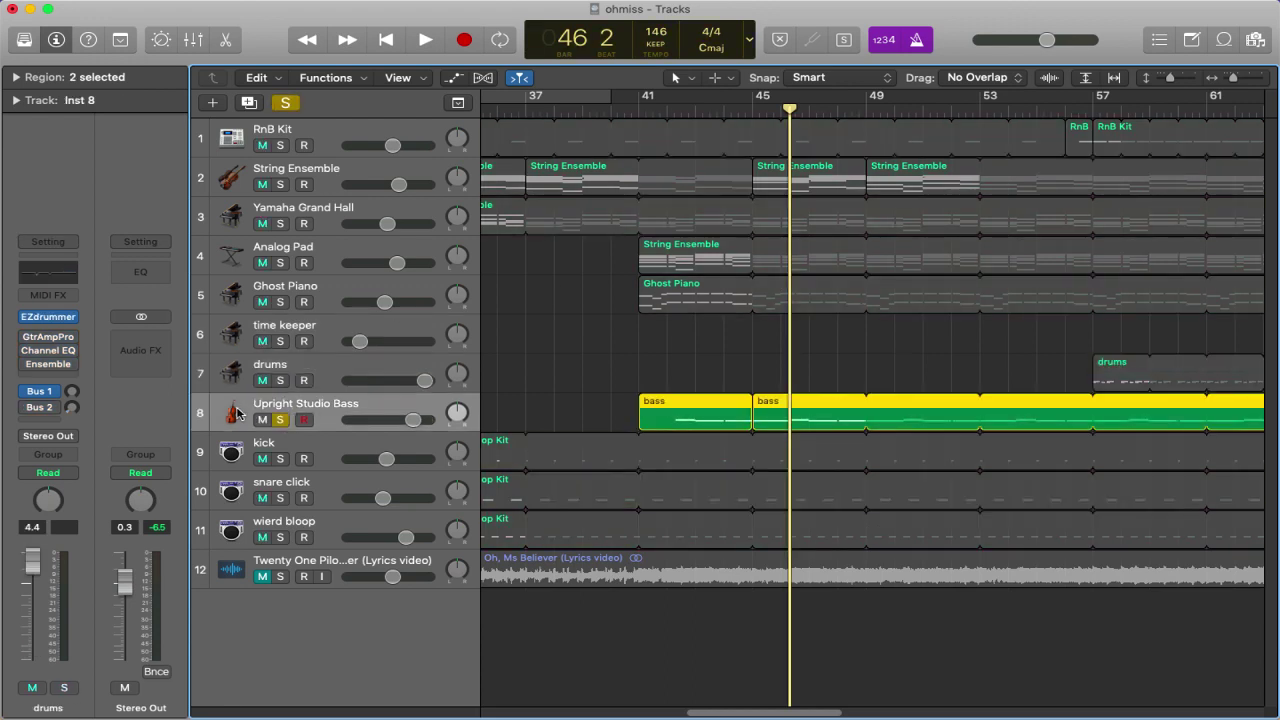
pyautogui.click(647, 109)
pyautogui.click(688, 371)
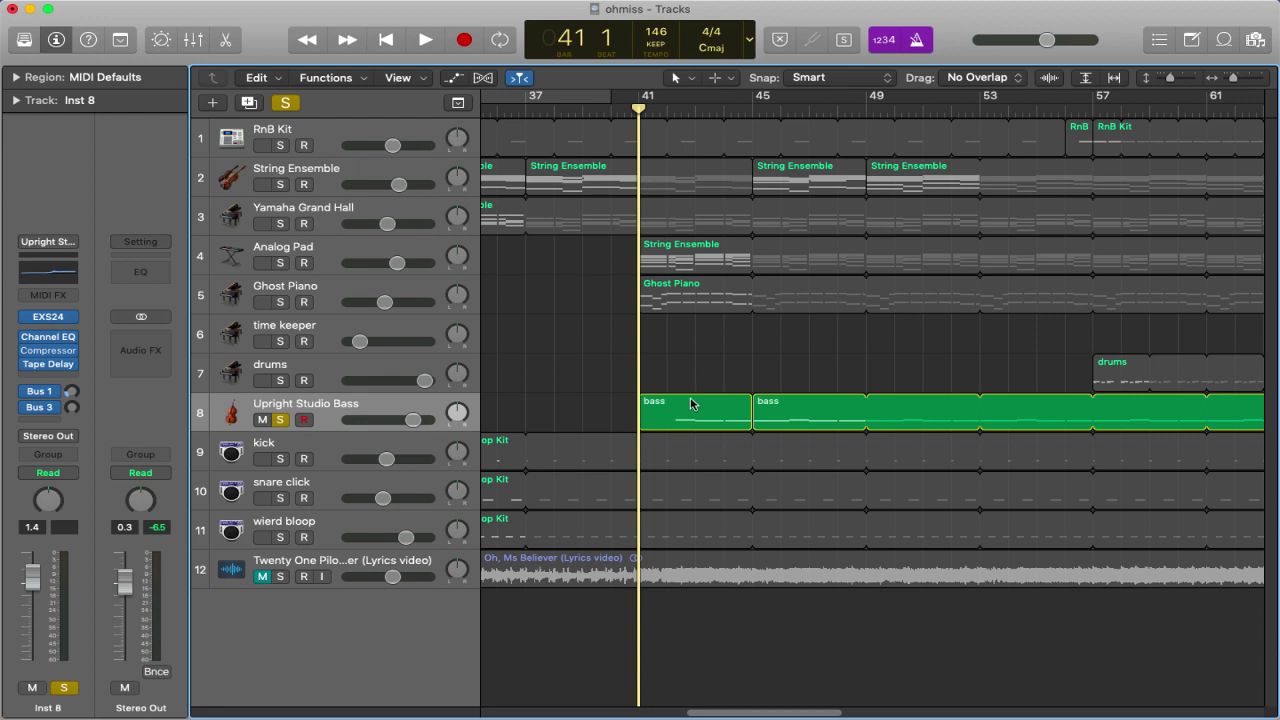
pyautogui.doubleClick(692, 405)
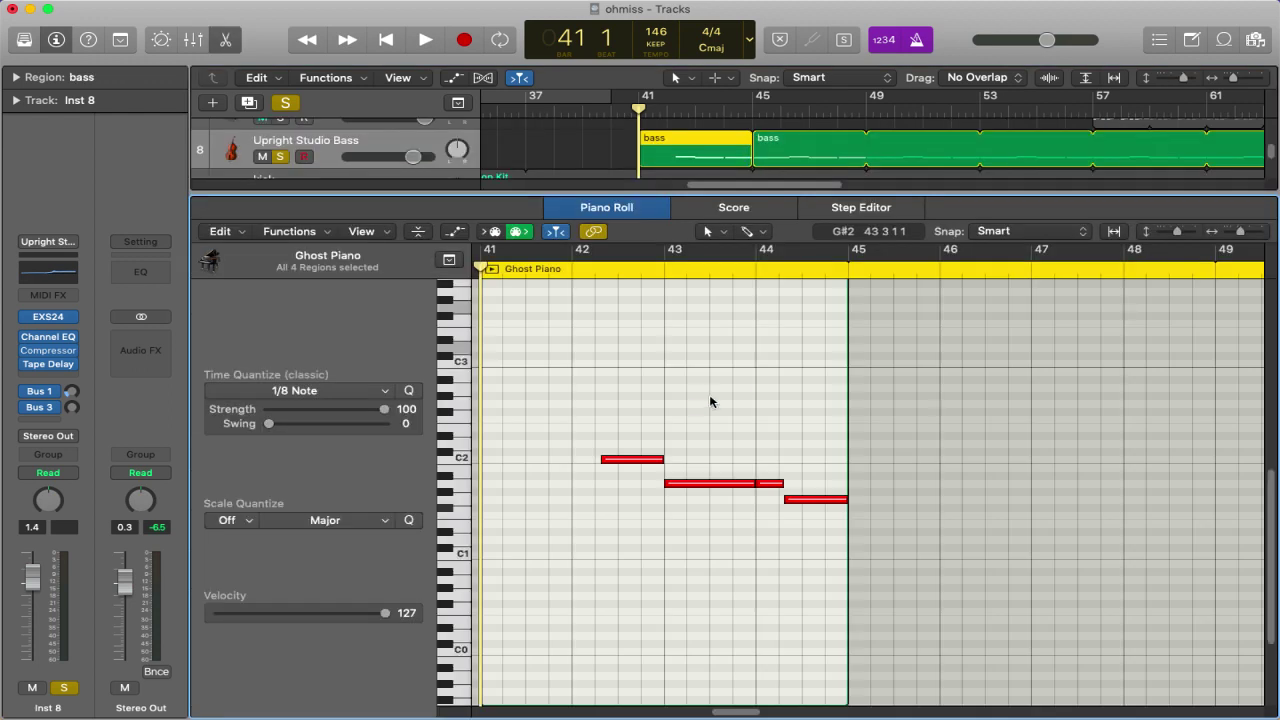
pyautogui.press('space')
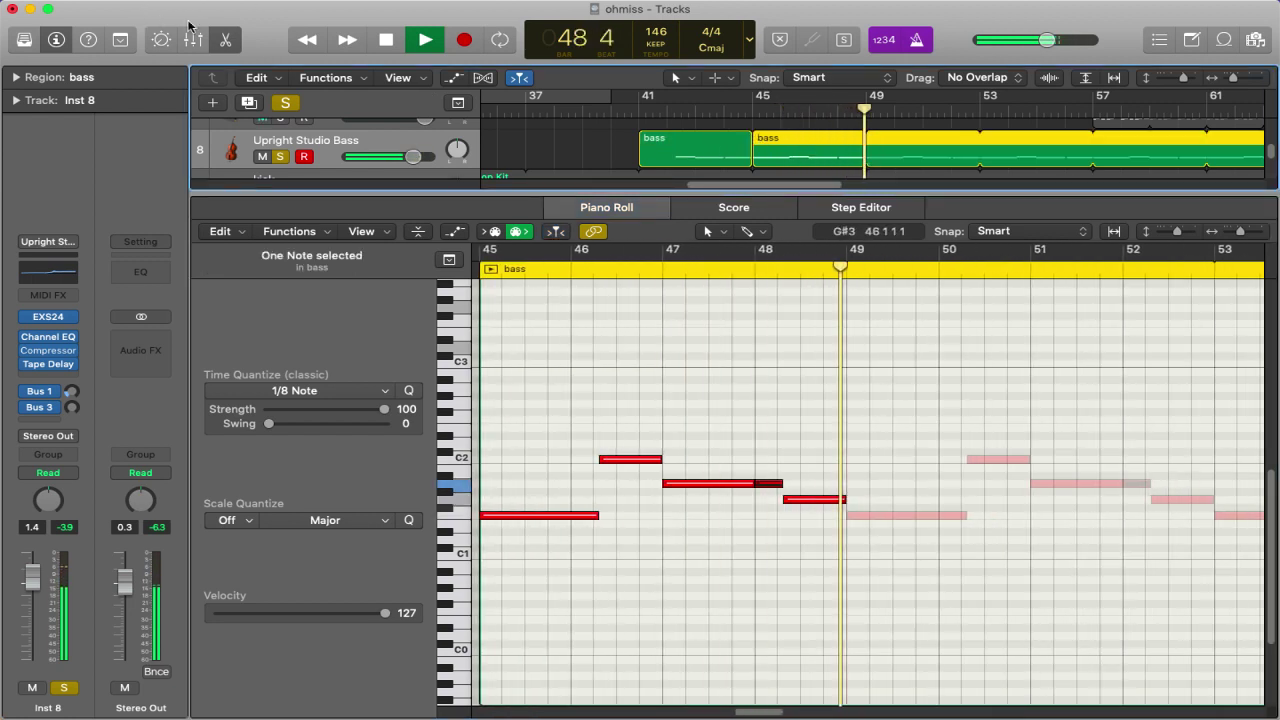
# Return to the full track list and solo the drums track alongside the Upright Studio Bass while playback continues.
pyautogui.click(225, 39)
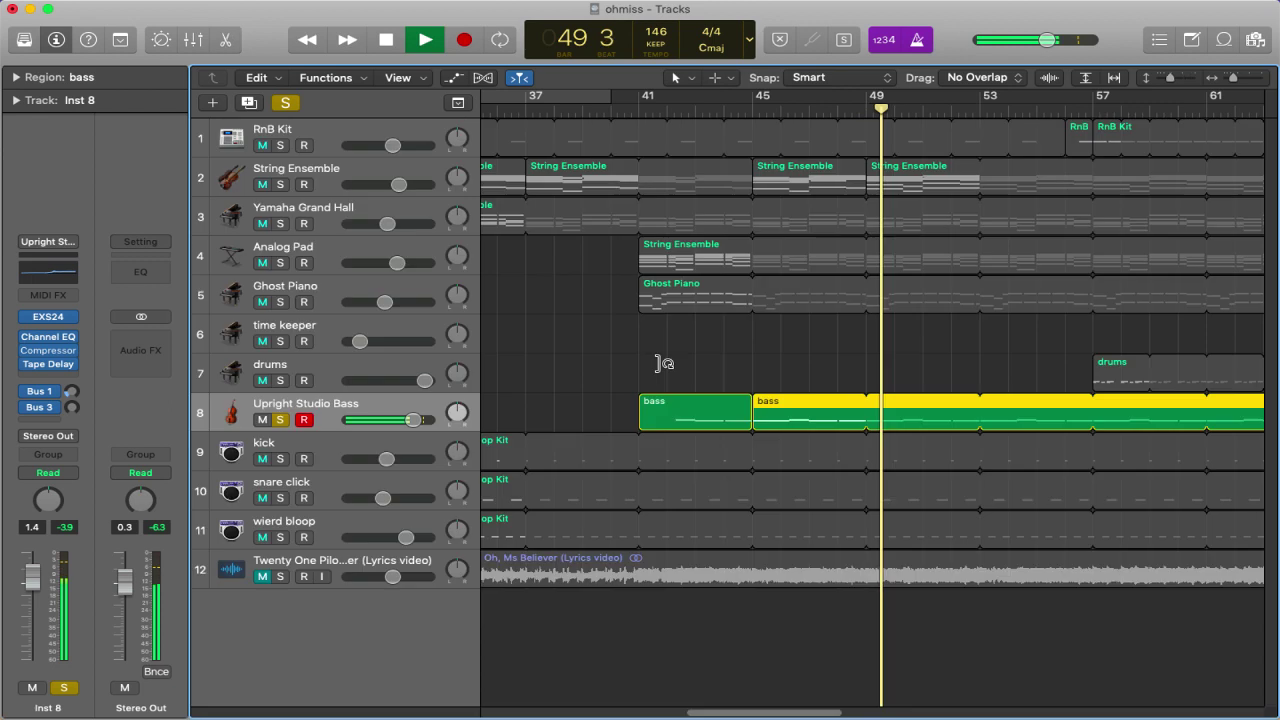
pyautogui.click(768, 366)
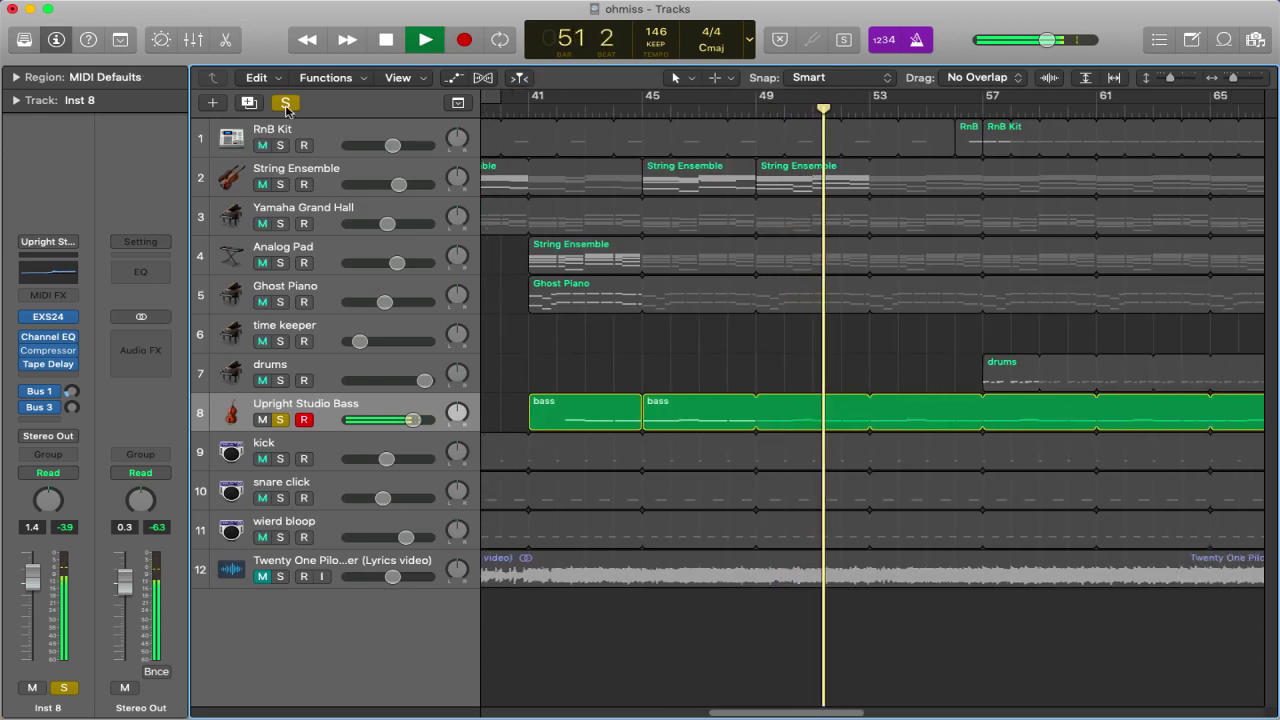
pyautogui.click(280, 380)
pyautogui.click(277, 388)
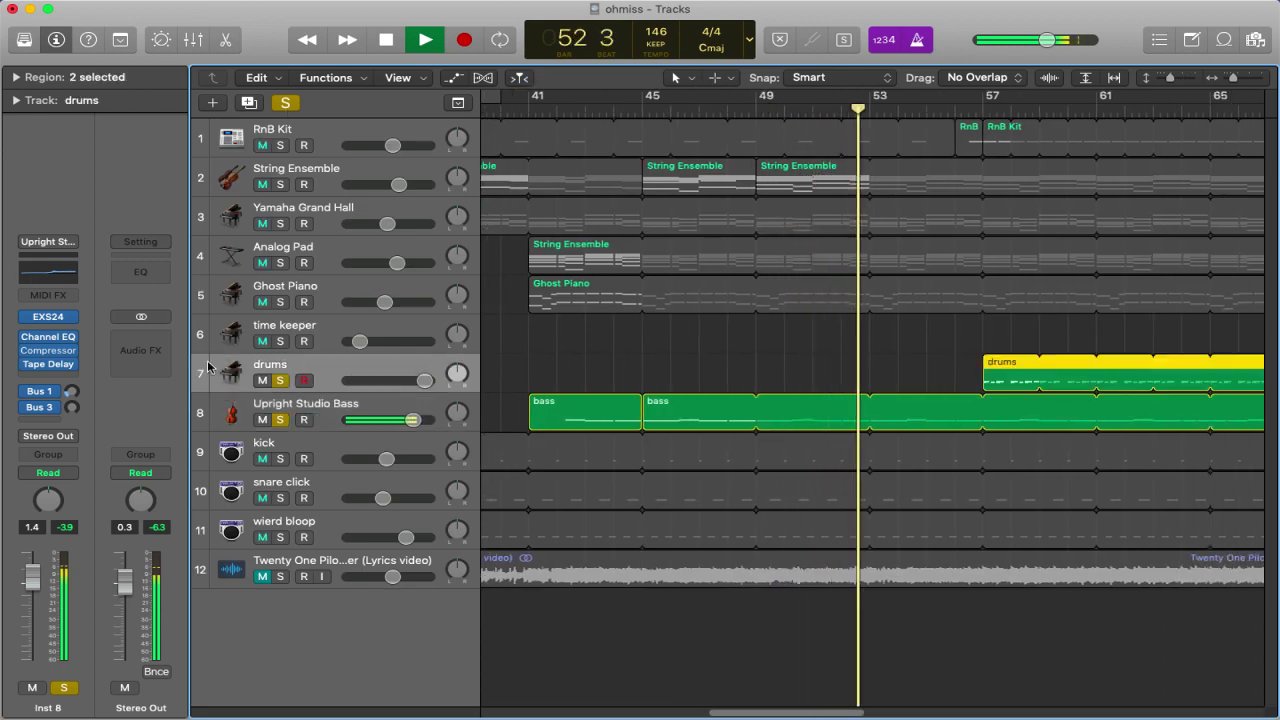
# Open the drums region starting at bar 57 in the Piano Roll and examine its note pattern during playback.
pyautogui.doubleClick(1007, 381)
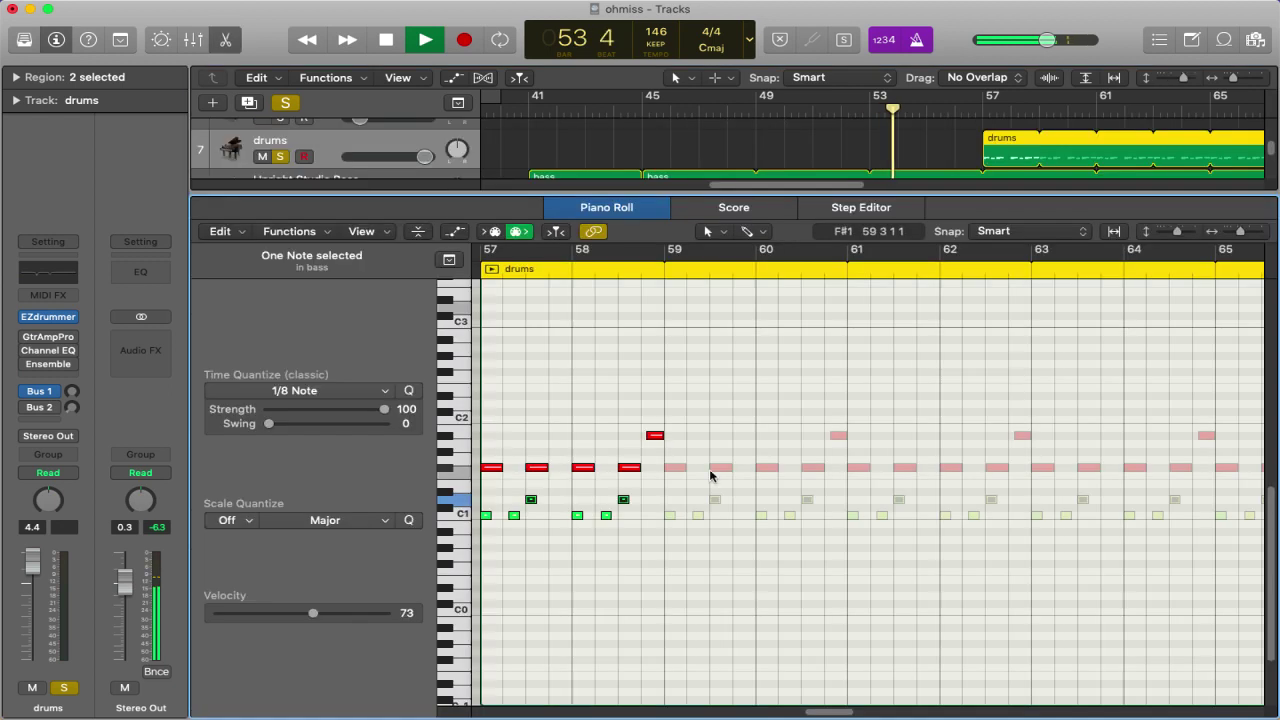
pyautogui.hscroll(-5, 710, 476)
pyautogui.hscroll(1, 710, 476)
pyautogui.scroll(-2, 710, 476)
pyautogui.scroll(1, 710, 476)
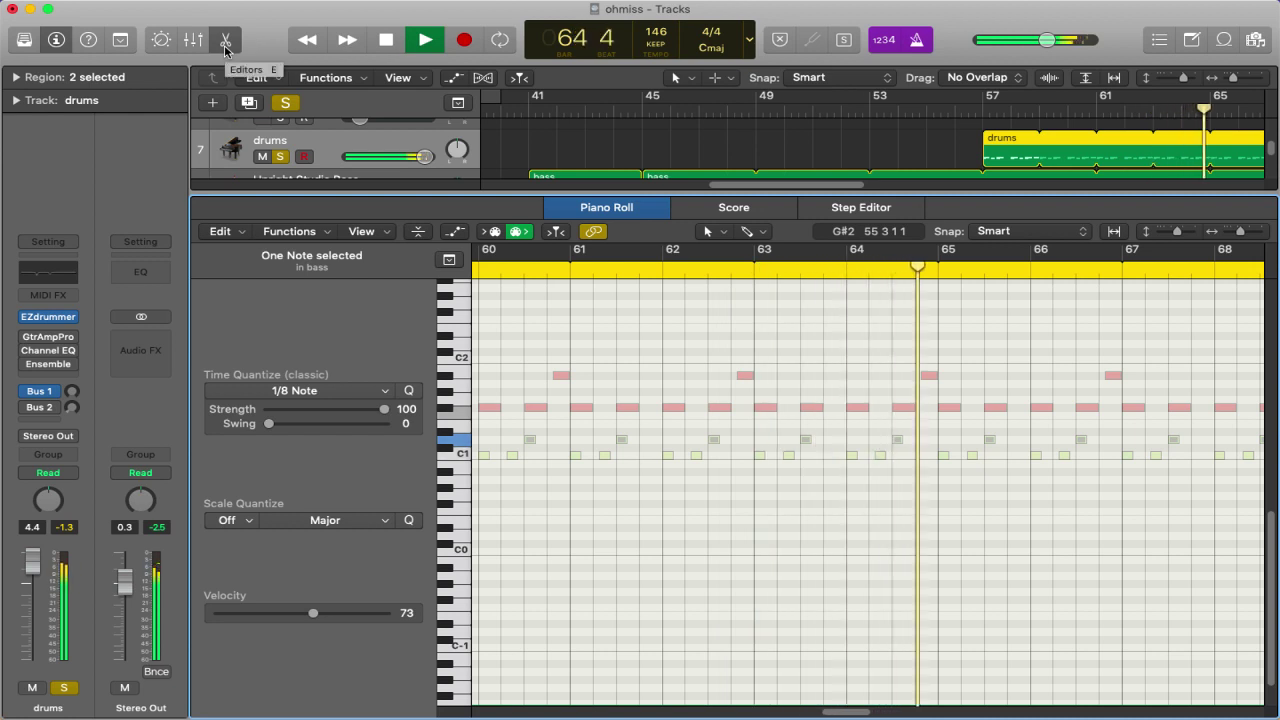
# Close the Piano Roll, select the Yamaha Grand Hall track and clear the solos on the bass and drums tracks.
pyautogui.click(225, 45)
pyautogui.hscroll(10, 843, 130)
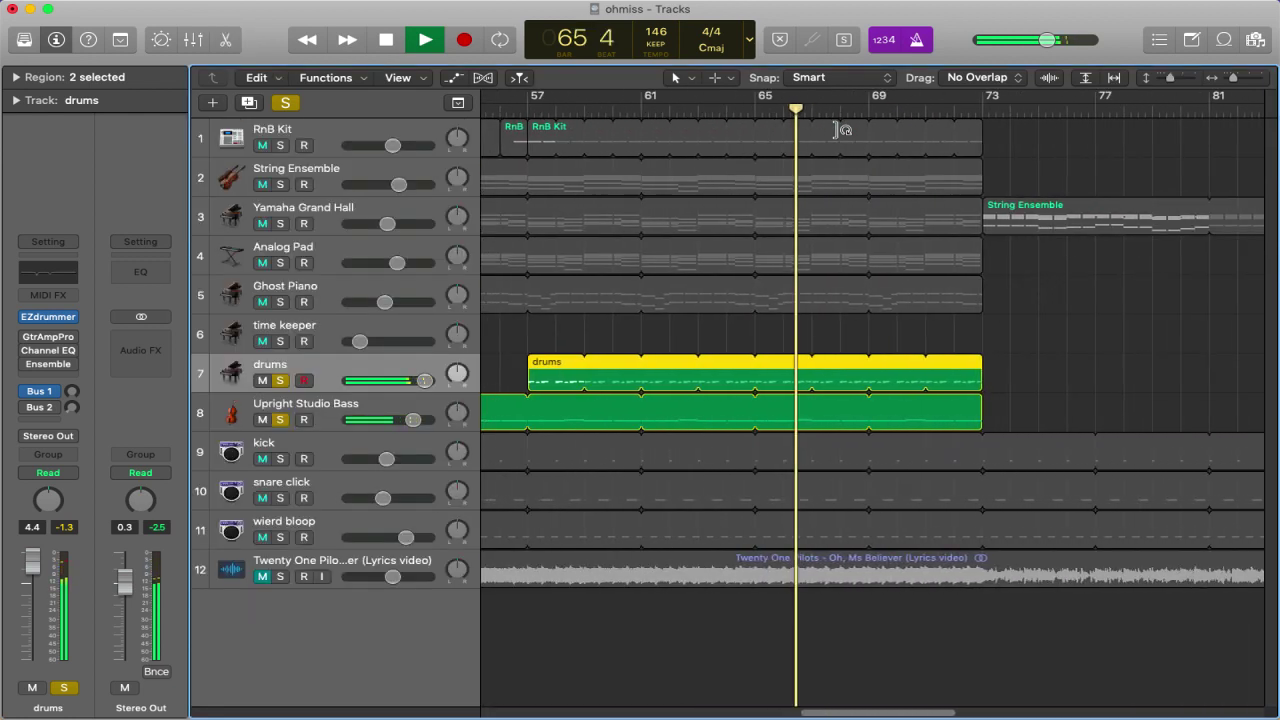
pyautogui.click(232, 210)
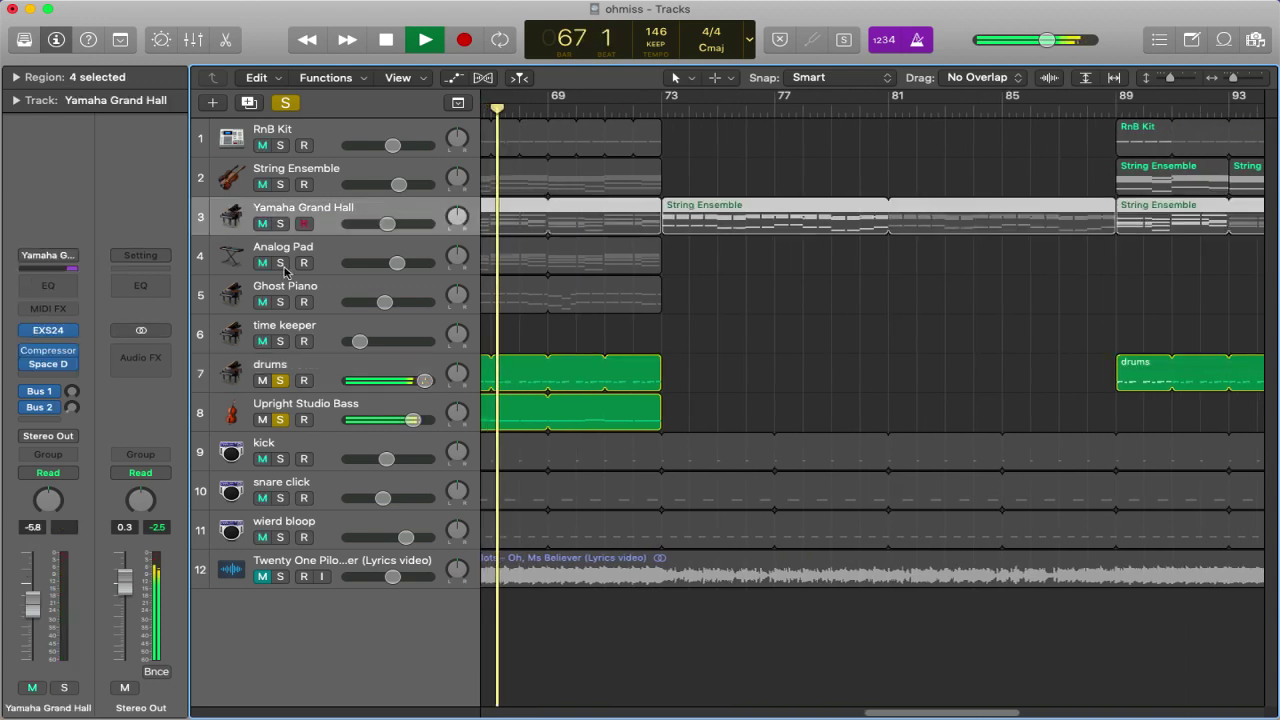
pyautogui.click(280, 419)
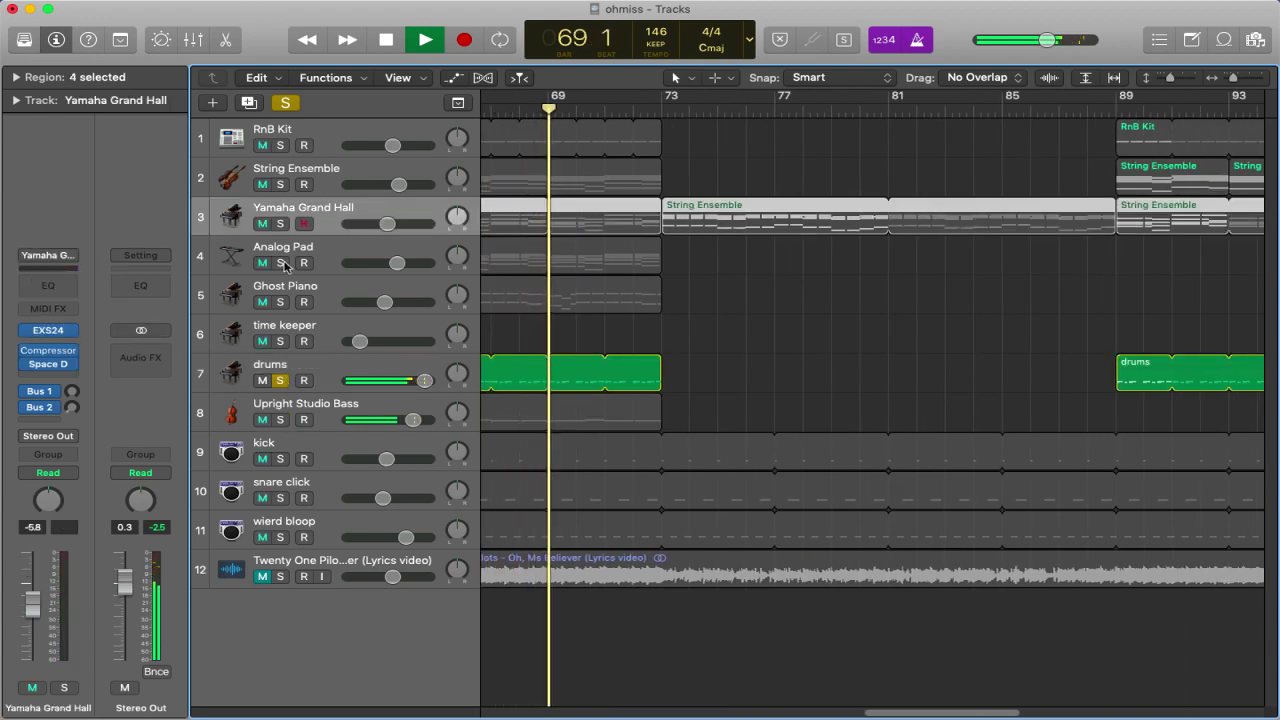
pyautogui.click(280, 380)
# Solo Yamaha Grand Hall and play its bar 73 region with the notes in the Piano Roll, clearing the solo again at the end.
pyautogui.click(280, 223)
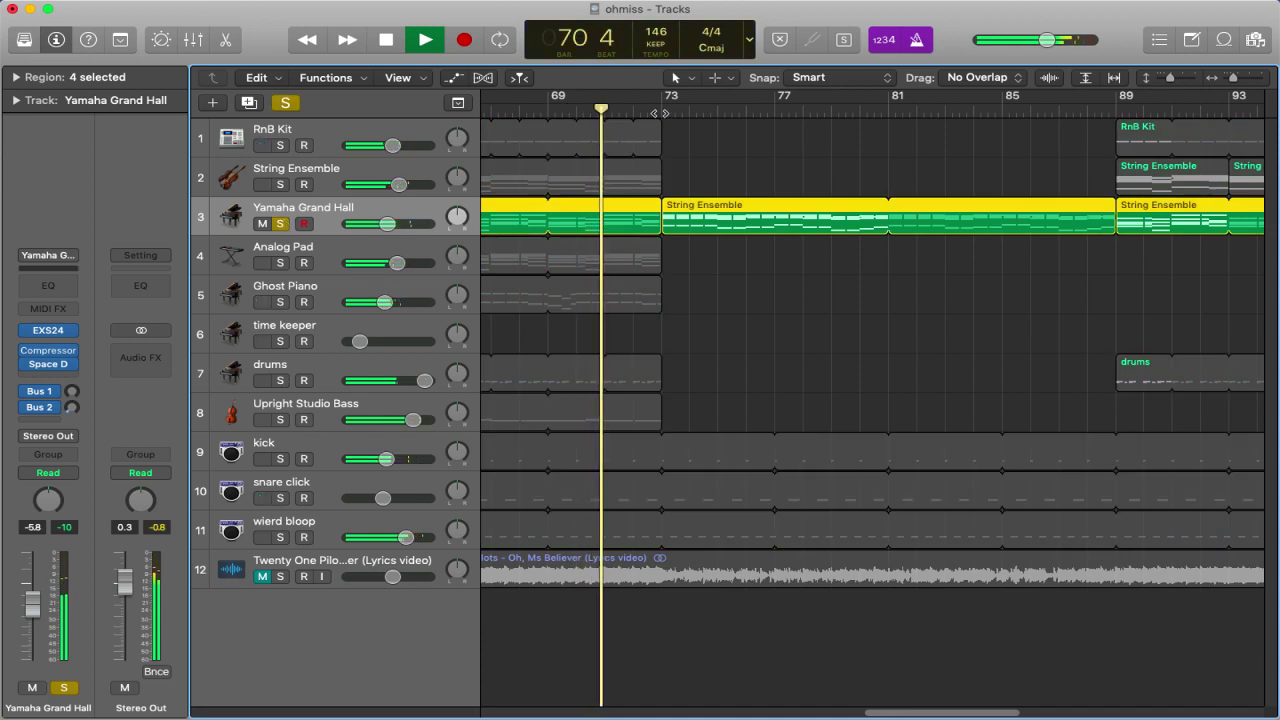
pyautogui.press('e')
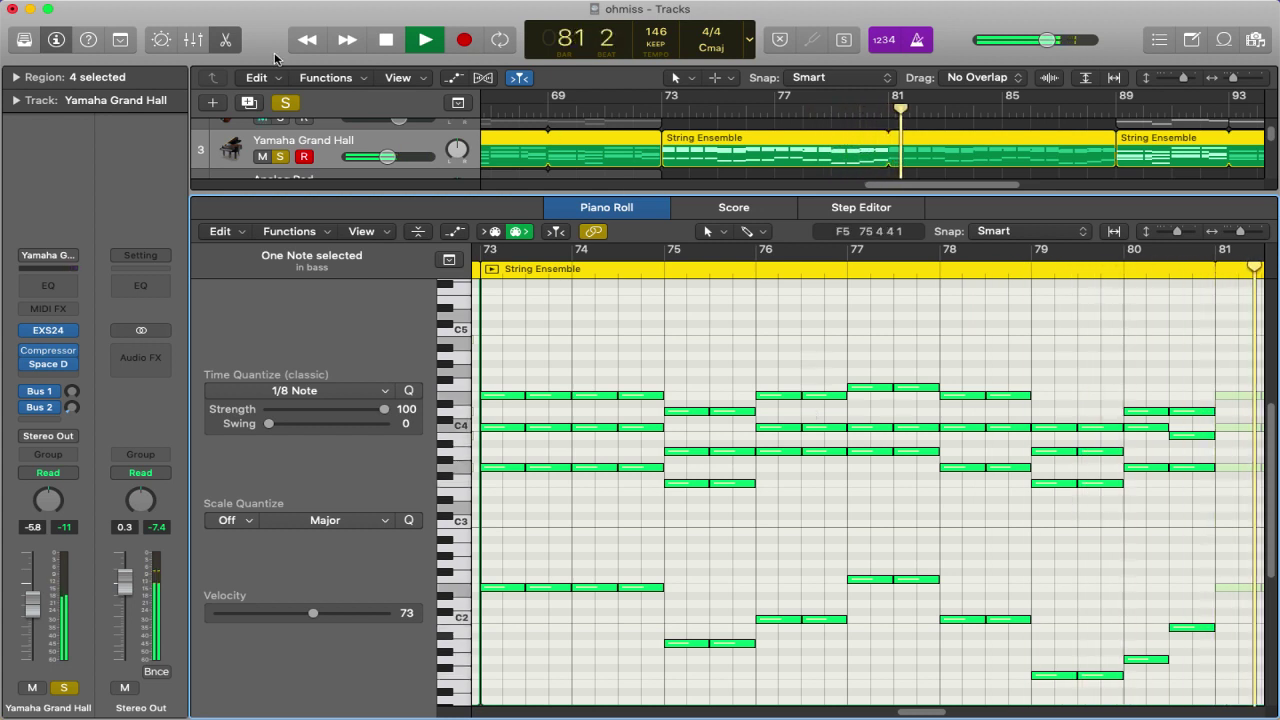
pyautogui.press('space')
pyautogui.click(238, 45)
pyautogui.click(285, 103)
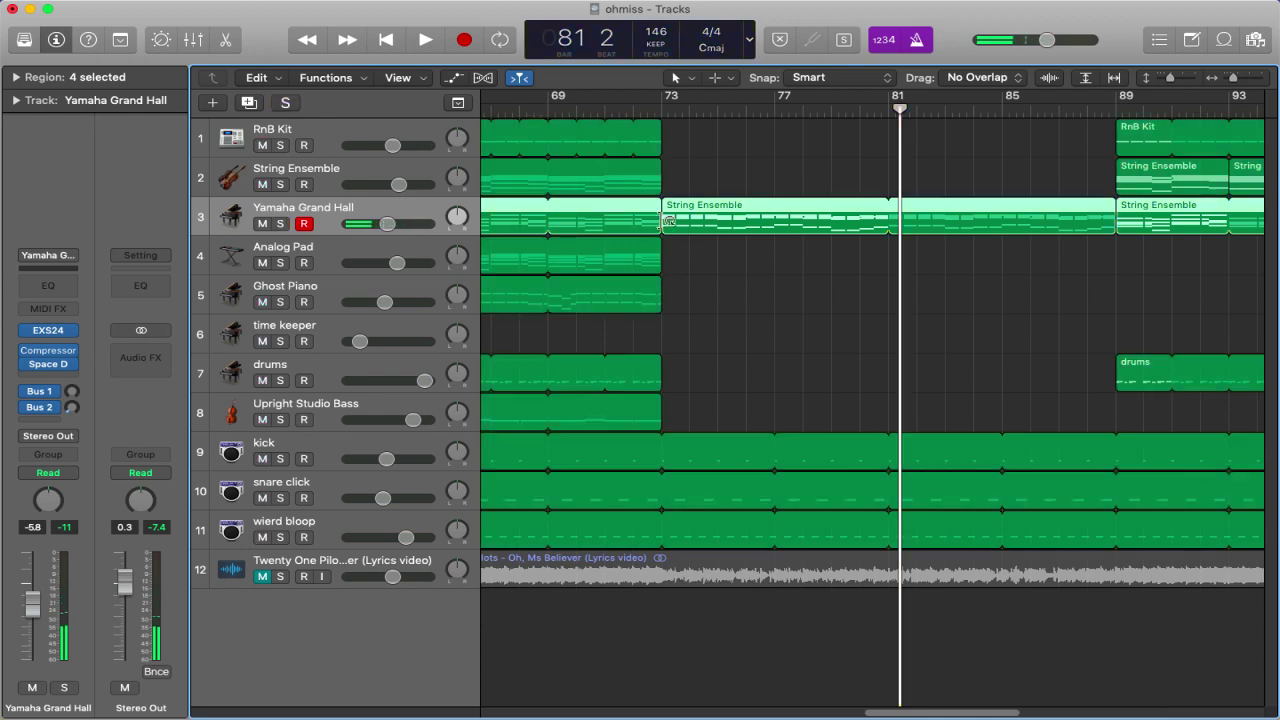
# Move the playhead to bar 89, point out the String Ensemble and drums tracks, and play the full mix from there.
pyautogui.hscroll(5, 783, 158)
pyautogui.click(808, 113)
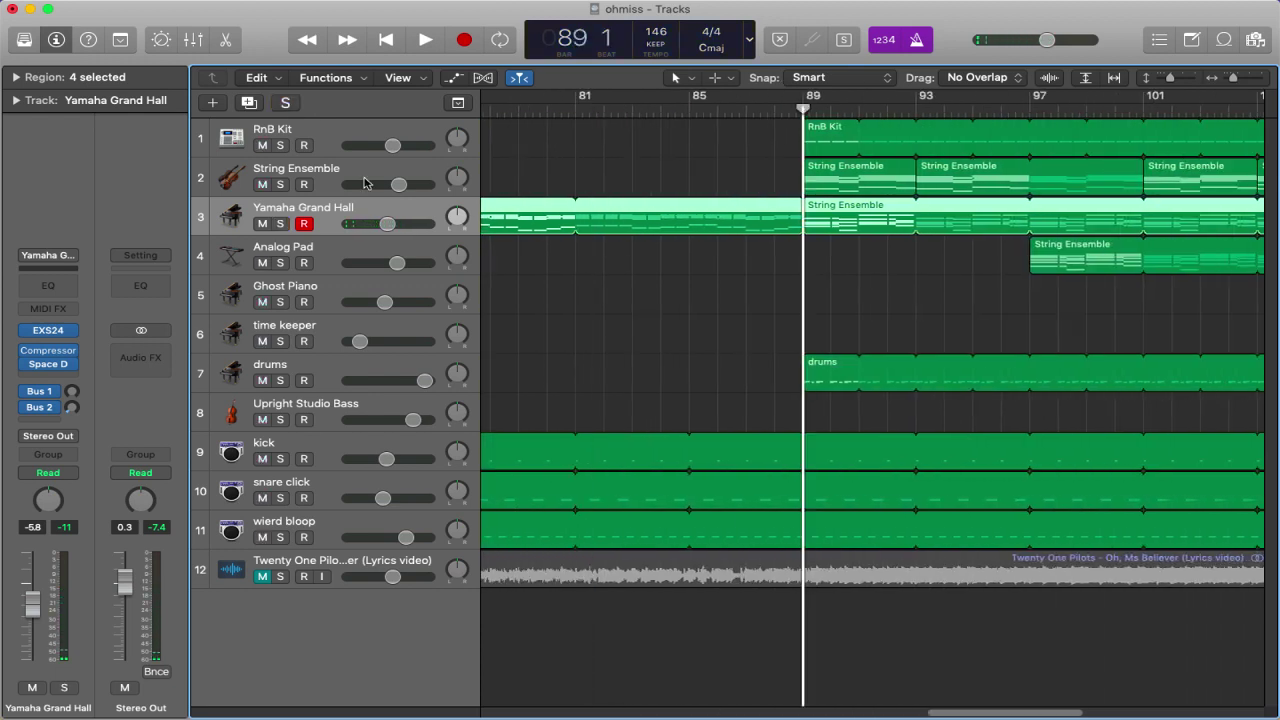
pyautogui.click(320, 173)
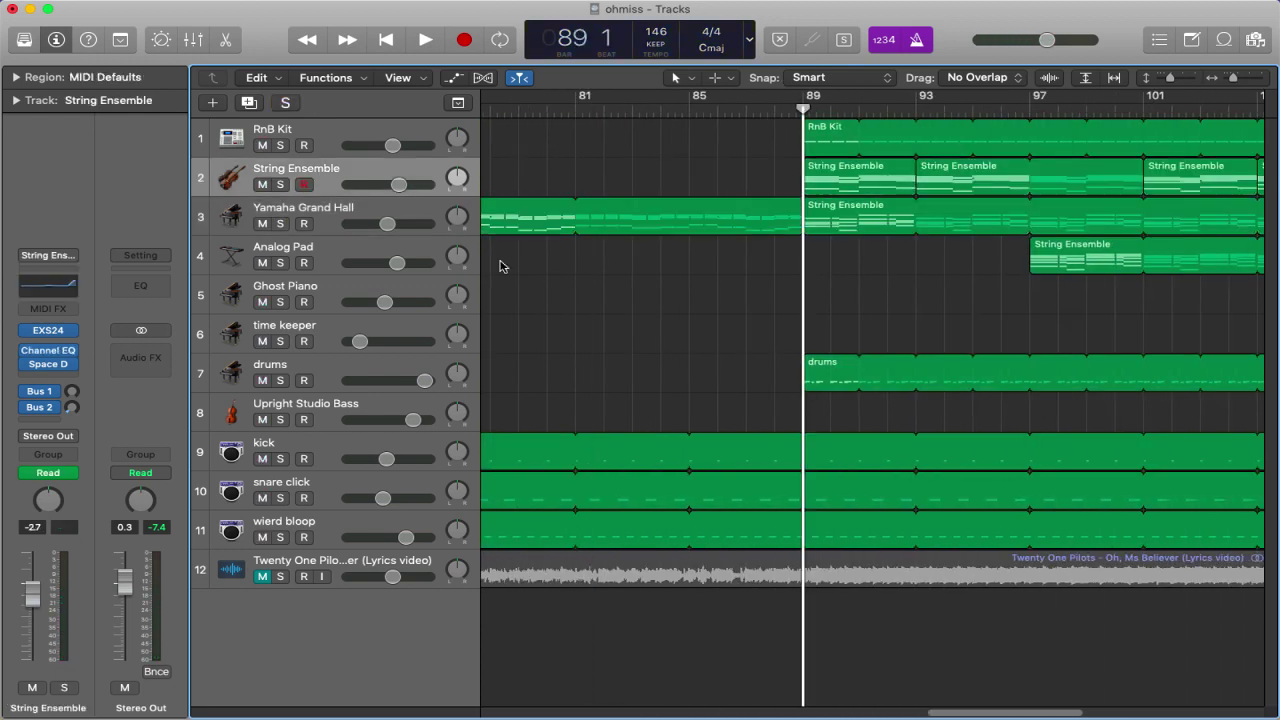
pyautogui.click(323, 362)
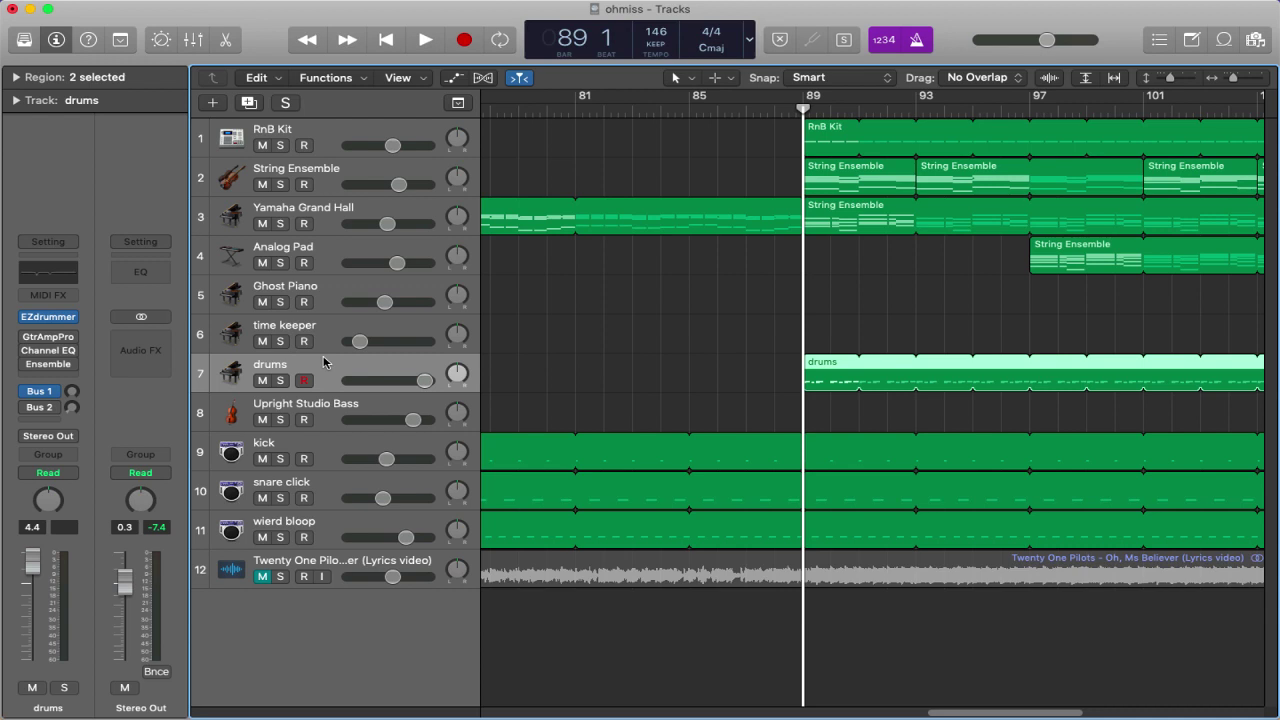
pyautogui.click(564, 320)
pyautogui.press('space')
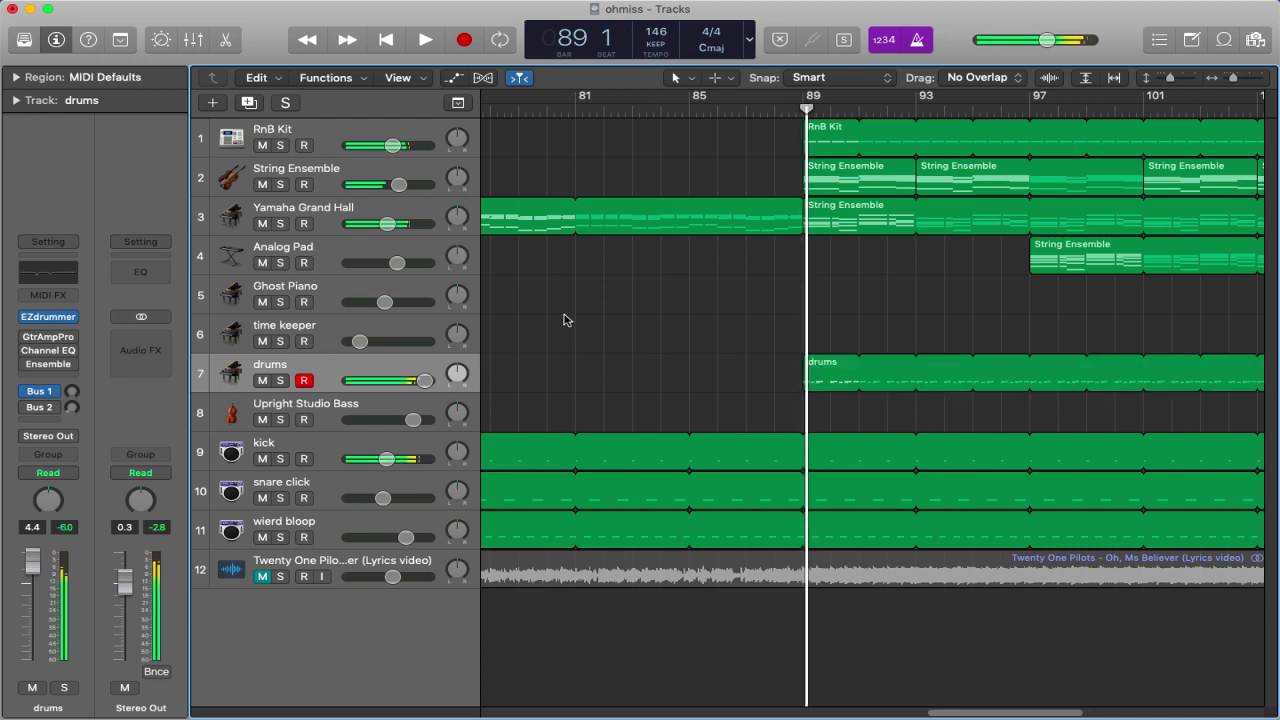
# Move the playhead to bar 97, where the Analog Pad region starts.
pyautogui.hscroll(4, 753, 274)
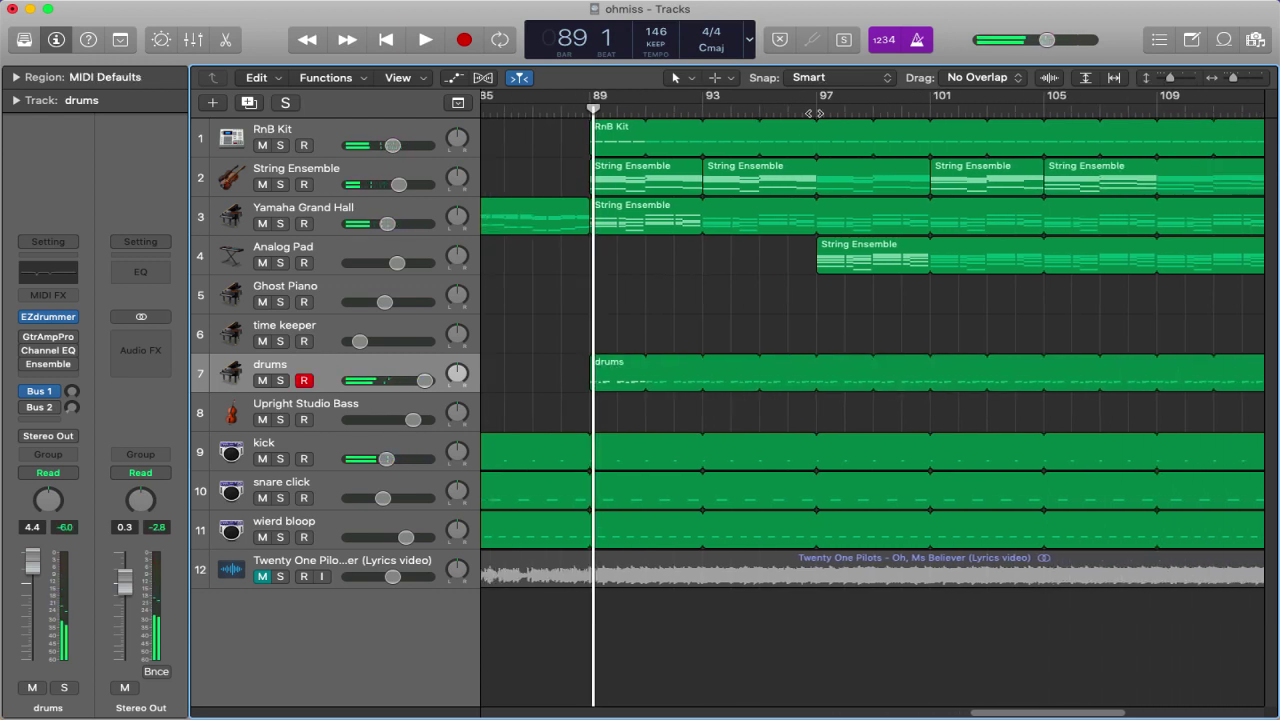
pyautogui.moveTo(813, 113); pyautogui.dragTo(815, 123)
pyautogui.press('super+z')
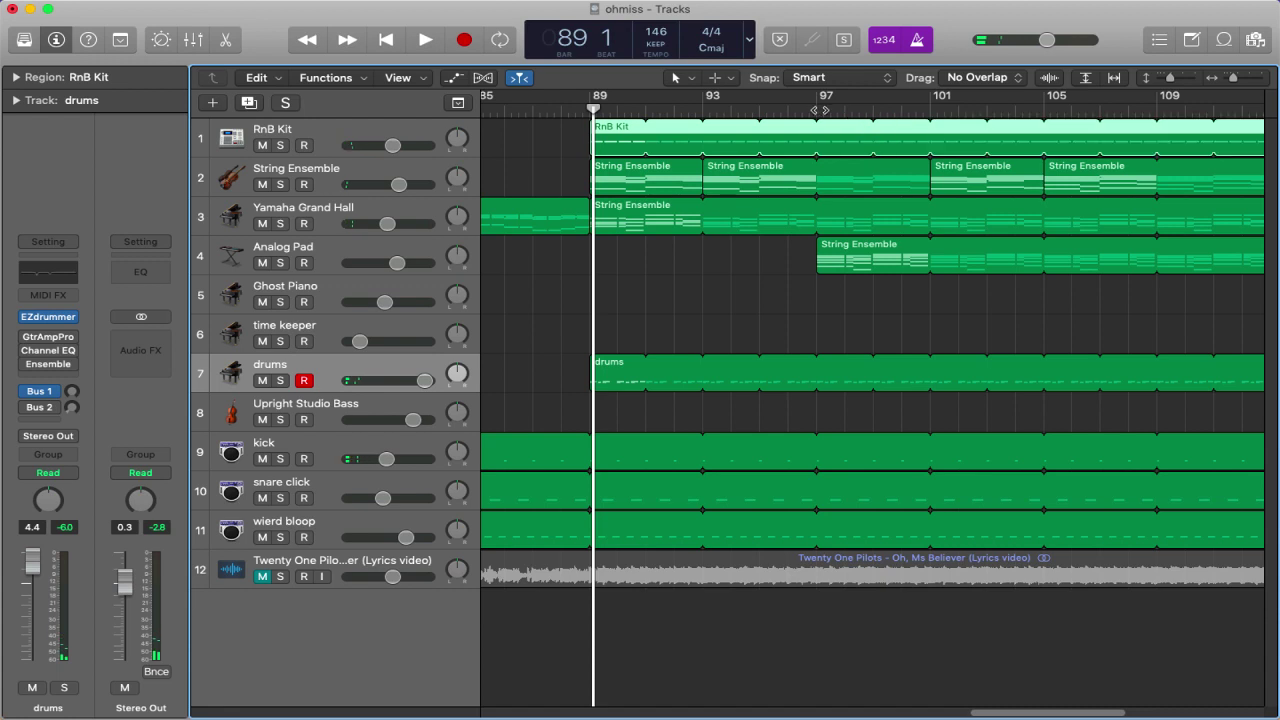
pyautogui.click(815, 108)
# Solo the Analog Pad track and play its region from bar 97 to bar 101 with the notes shown in the Piano Roll.
pyautogui.click(292, 243)
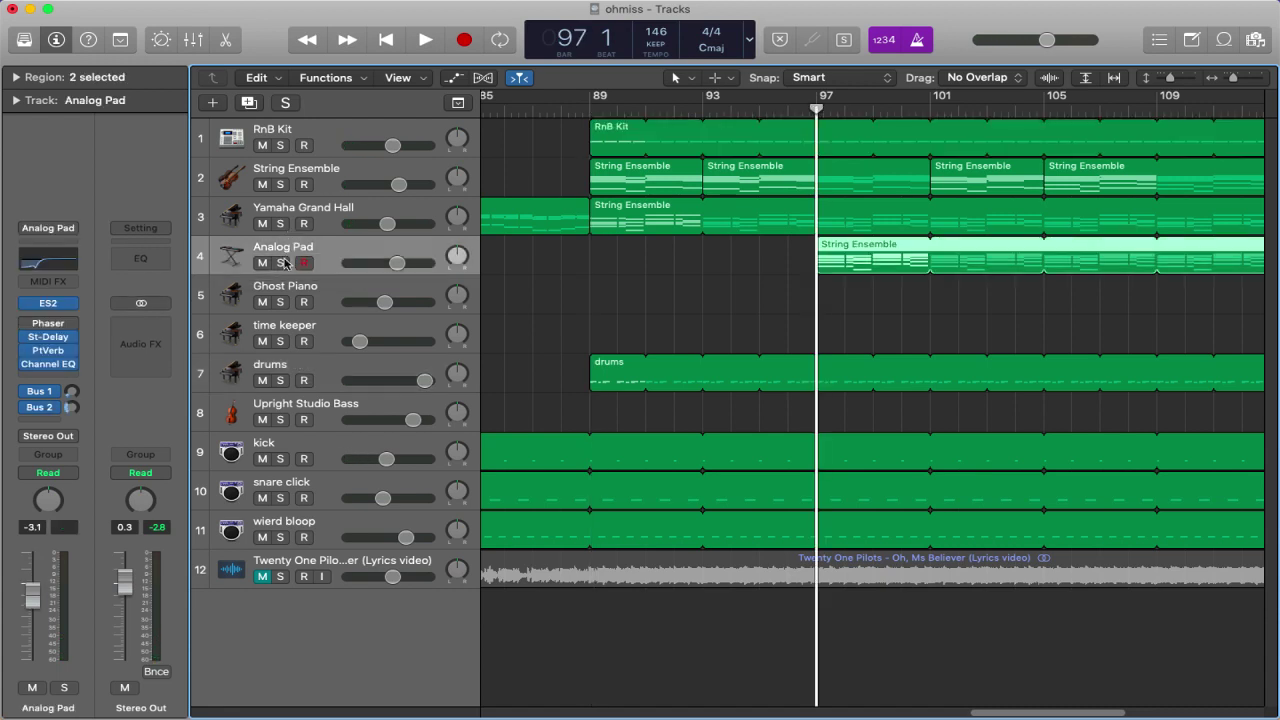
pyautogui.press('s')
pyautogui.doubleClick(843, 257)
pyautogui.press('space')
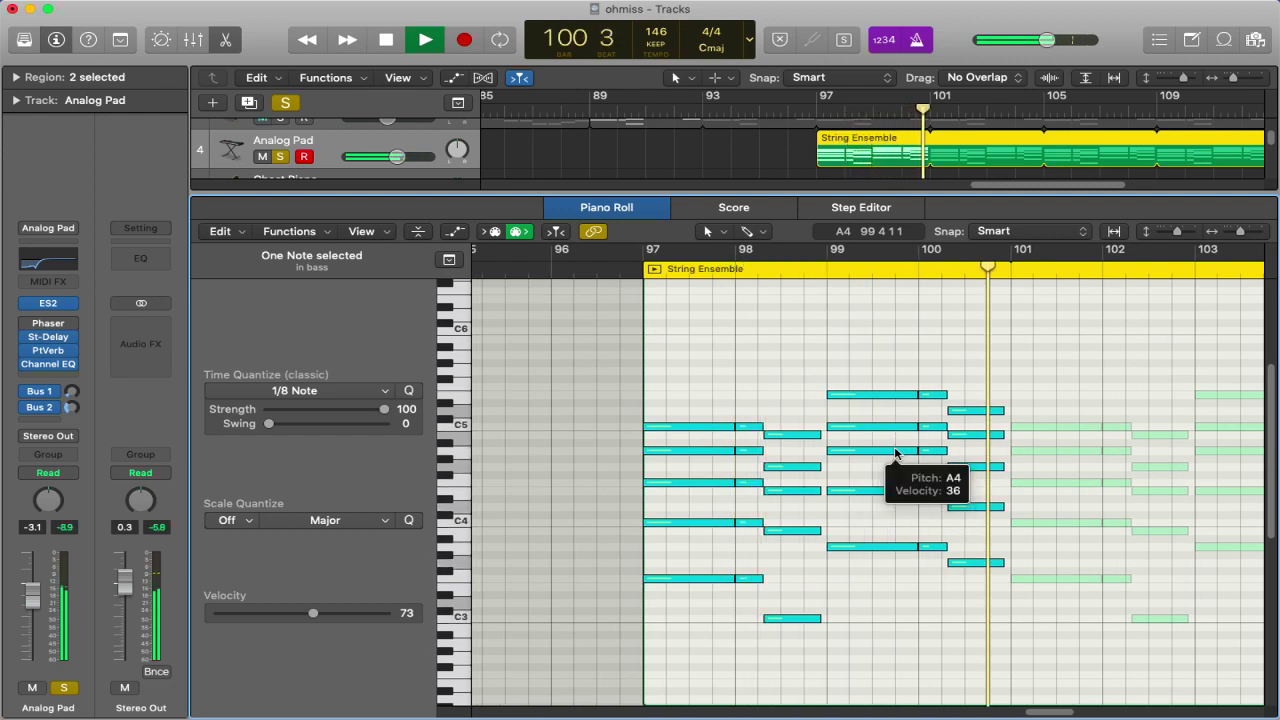
pyautogui.press('space')
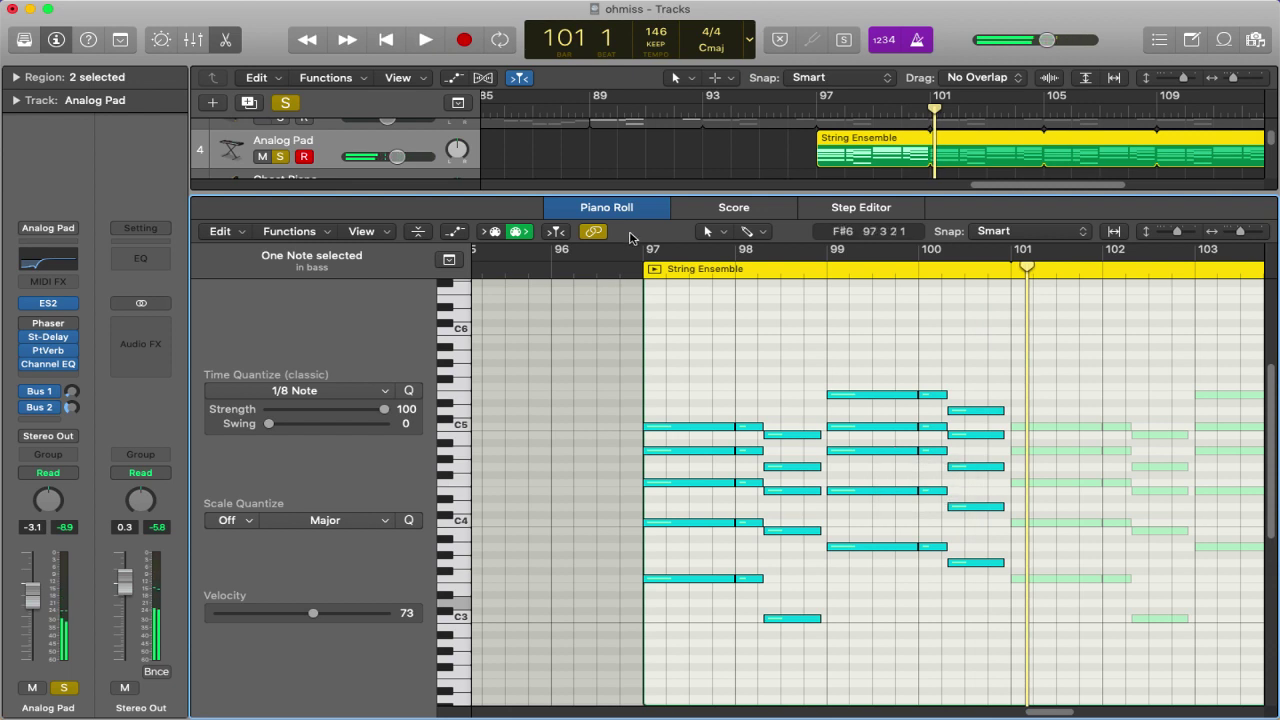
# Close the Piano Roll, clear the Analog Pad solo and bring the section from bar 113 onwards into view.
pyautogui.click(228, 42)
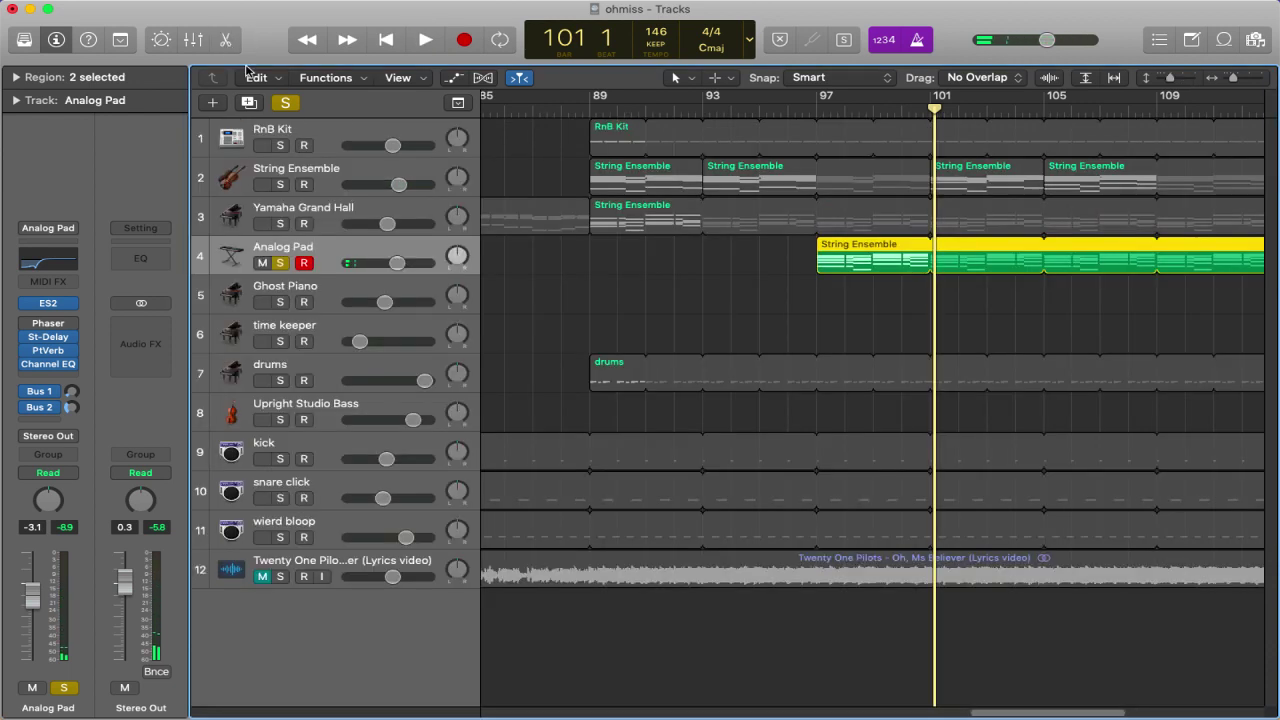
pyautogui.click(285, 104)
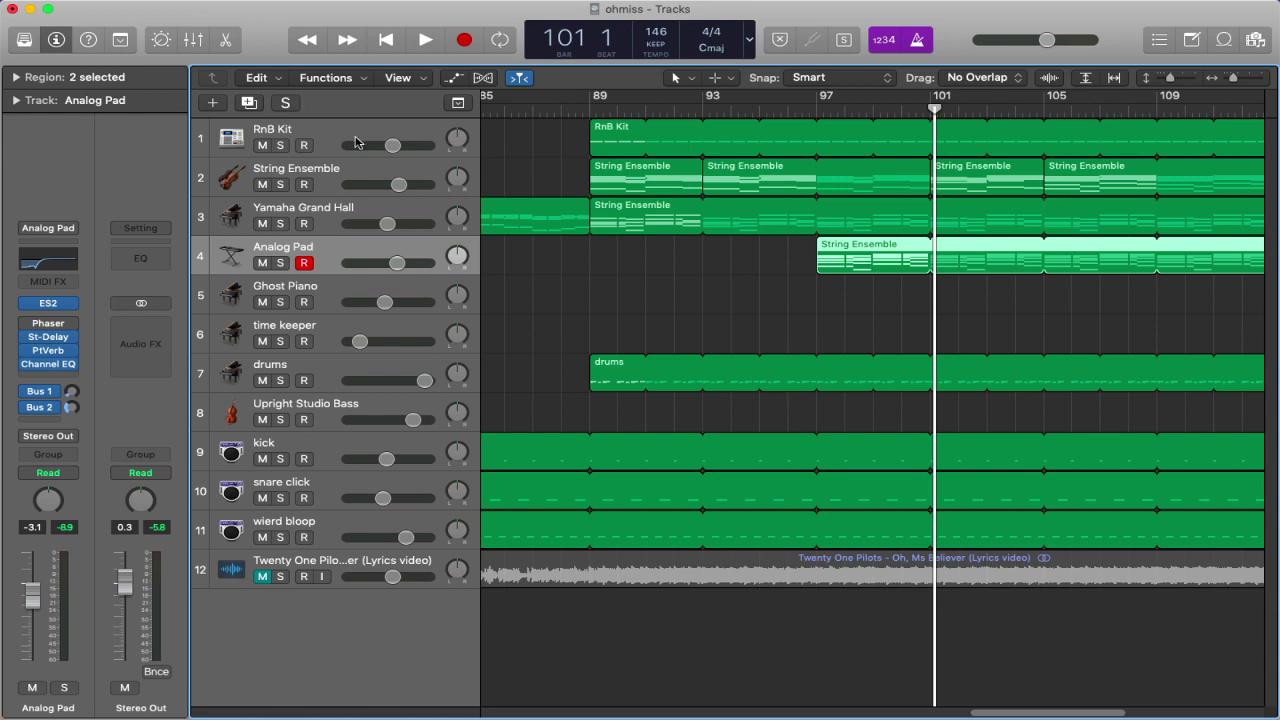
pyautogui.hscroll(10, 660, 268)
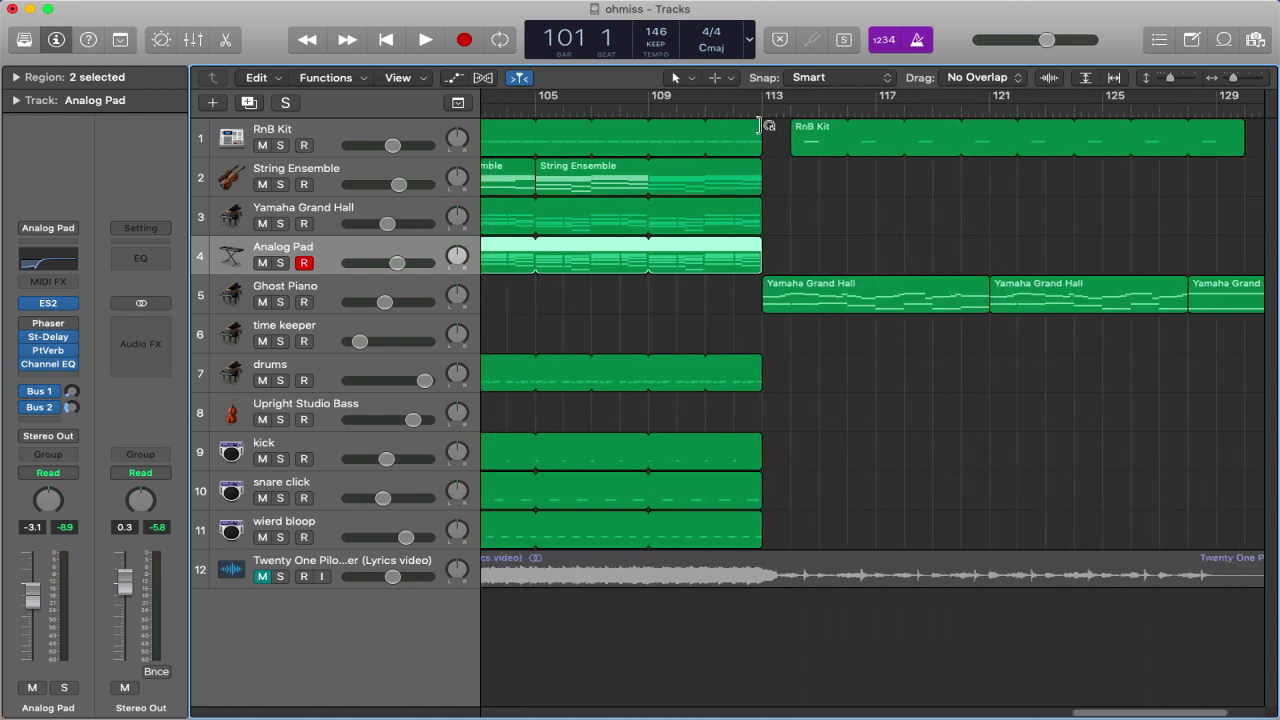
# Solo the Ghost Piano track and play its regions from bar 113 to bar 129 with the notes shown in the Piano Roll.
pyautogui.click(248, 300)
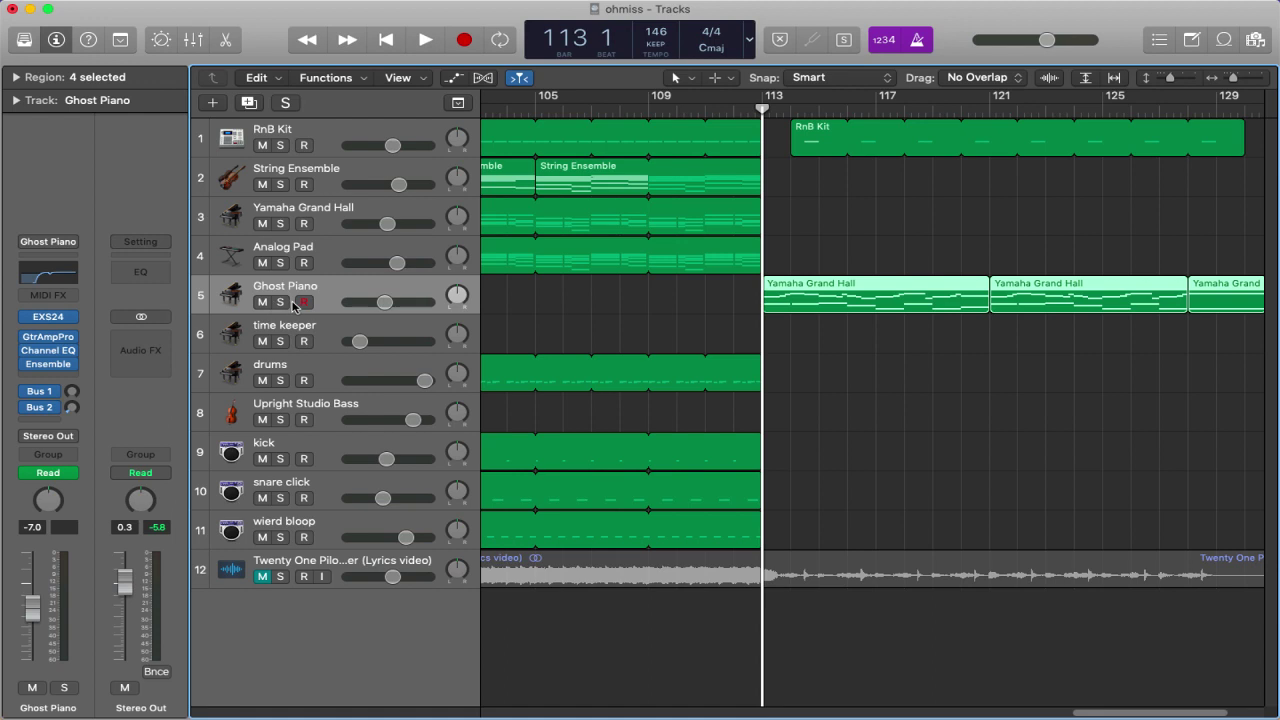
pyautogui.click(280, 302)
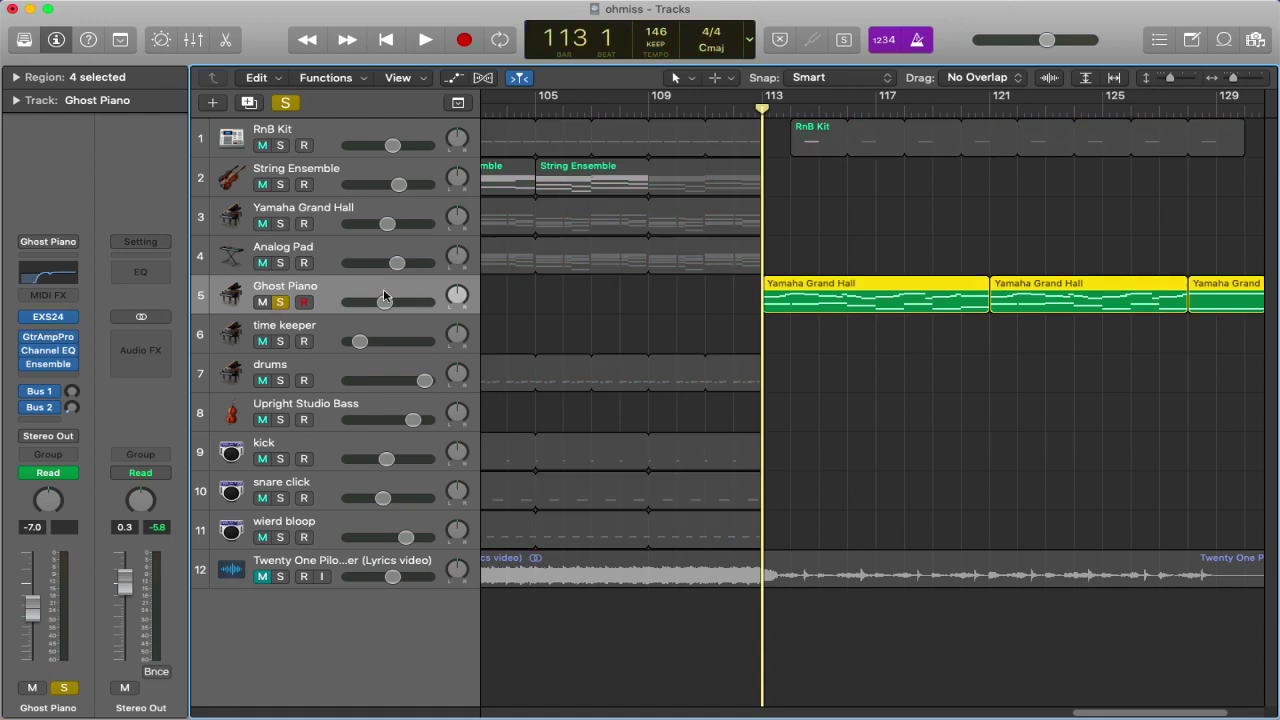
pyautogui.doubleClick(862, 304)
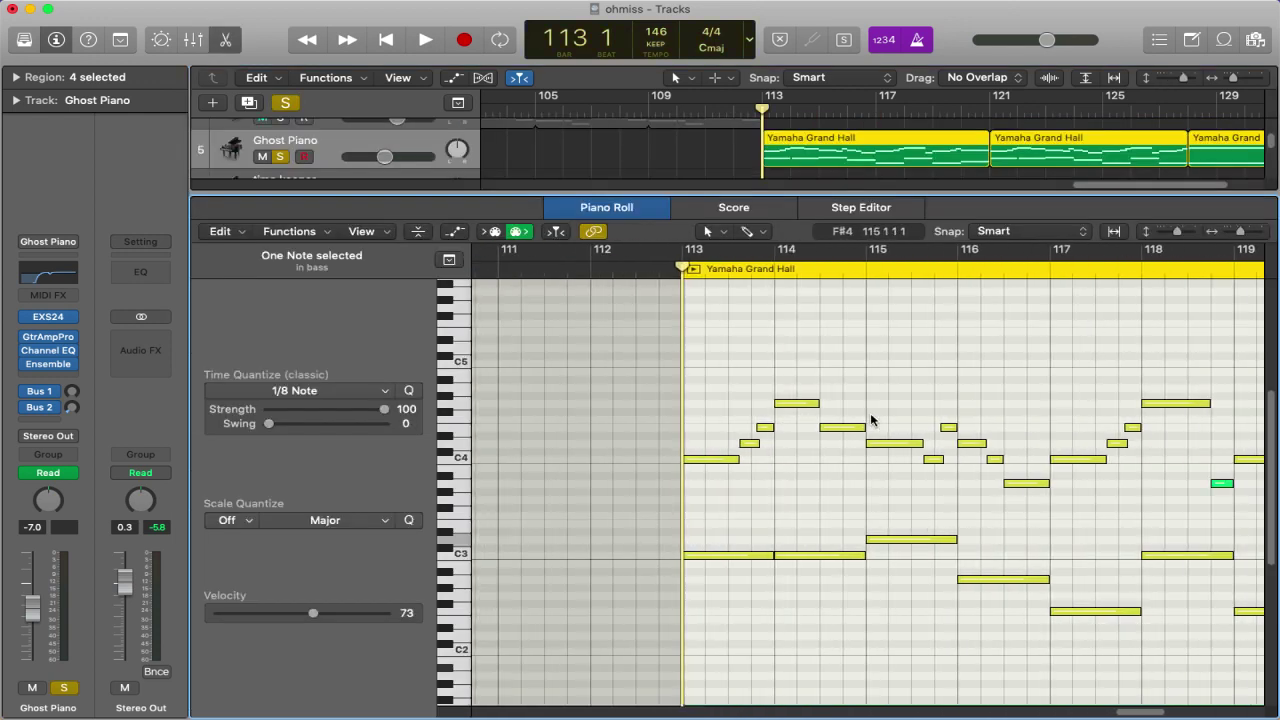
pyautogui.press('space')
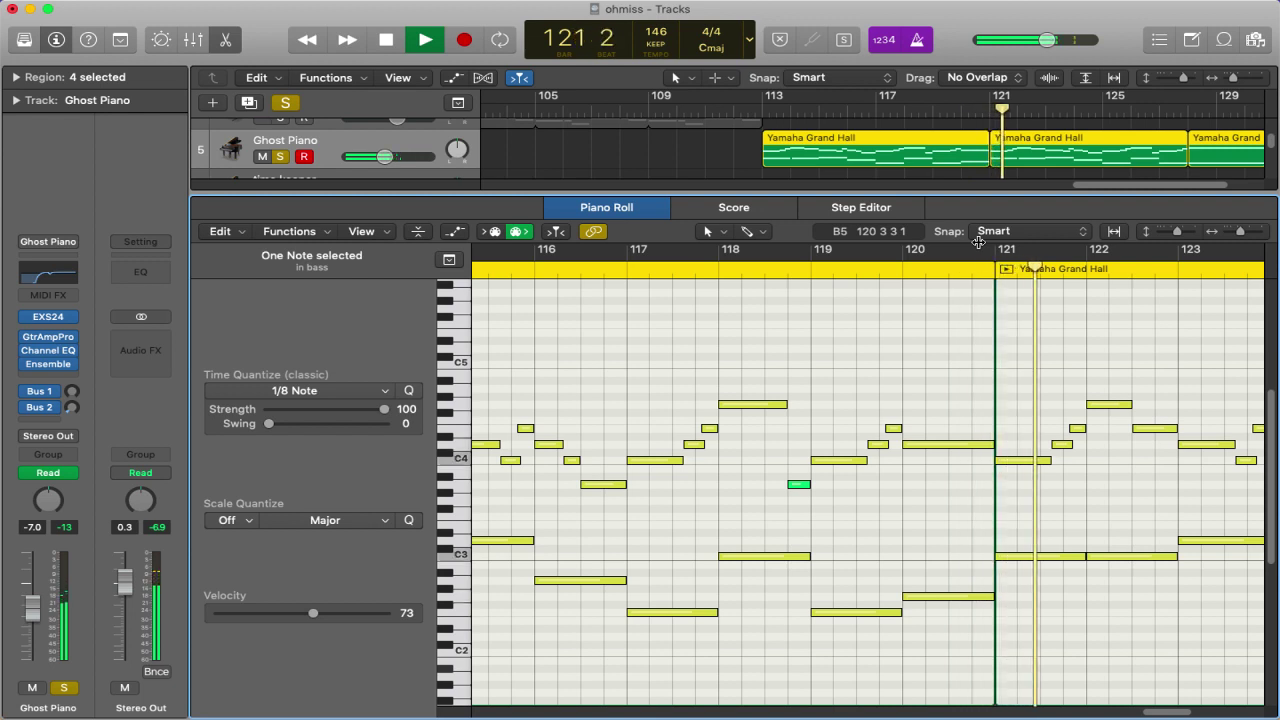
pyautogui.press('XF86AudioRaiseVolume')
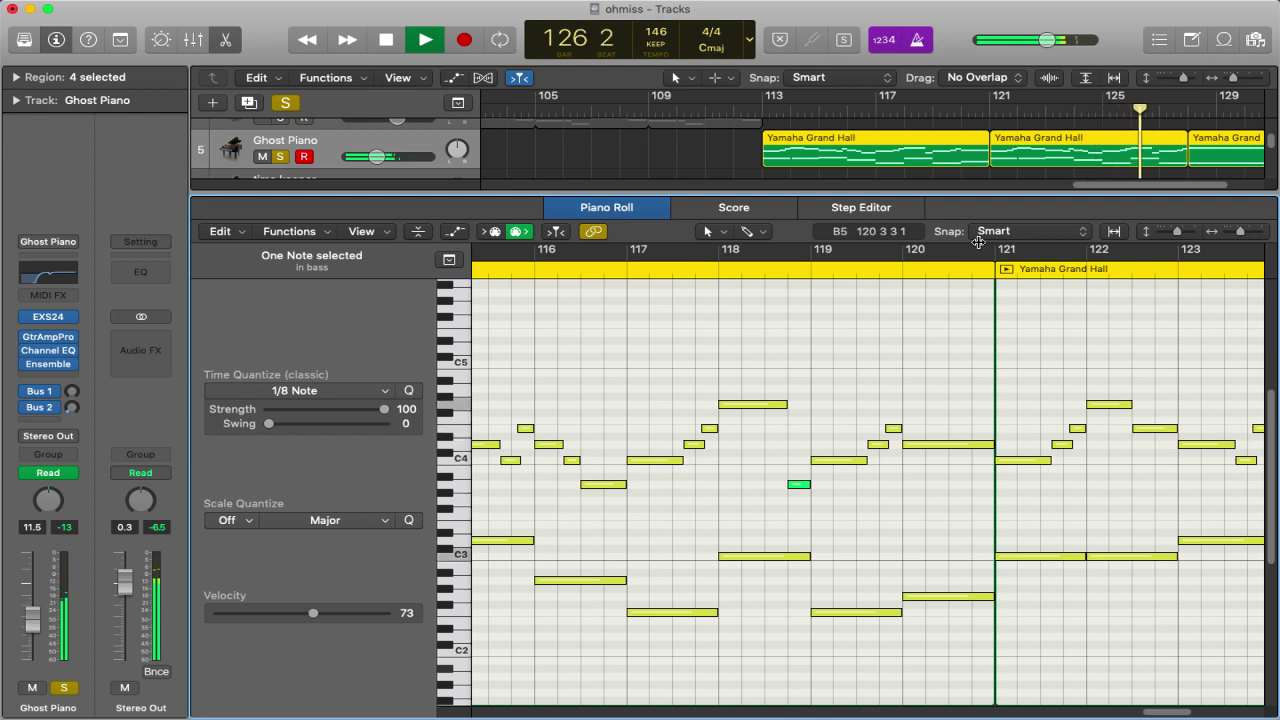
pyautogui.press('XF86AudioRaiseVolume')
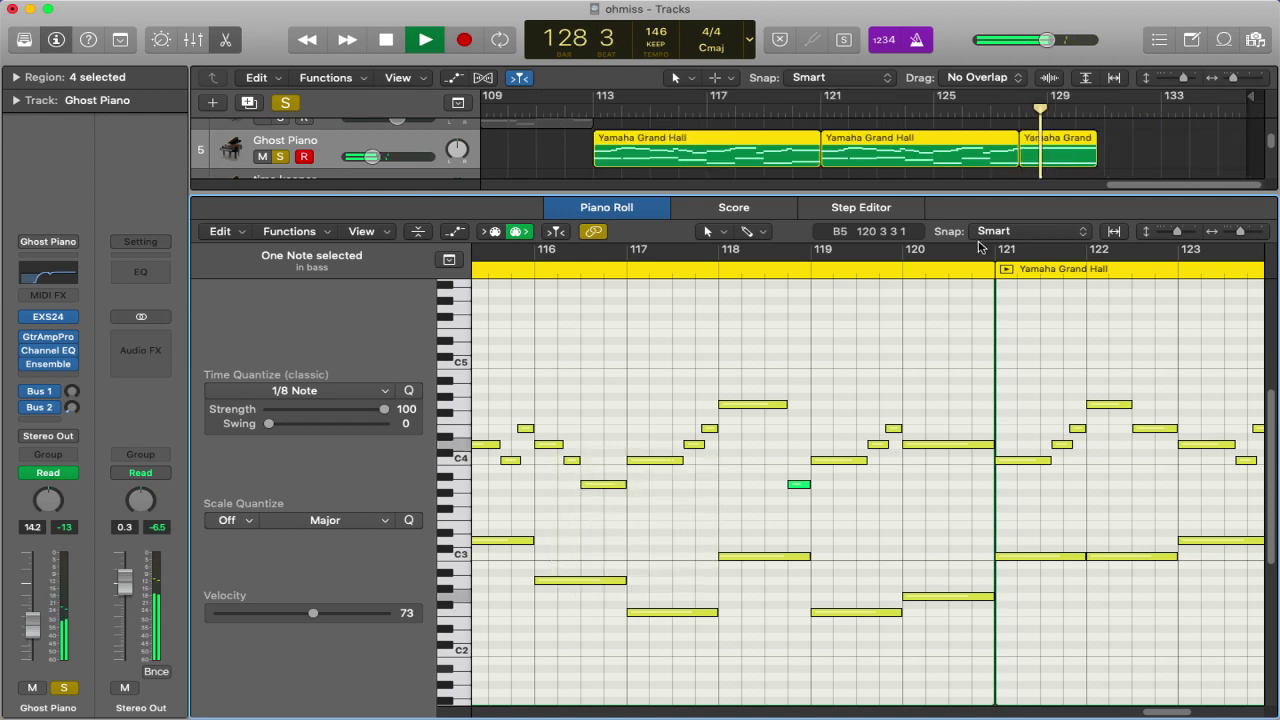
pyautogui.press('XF86AudioRaiseVolume')
pyautogui.press('space')
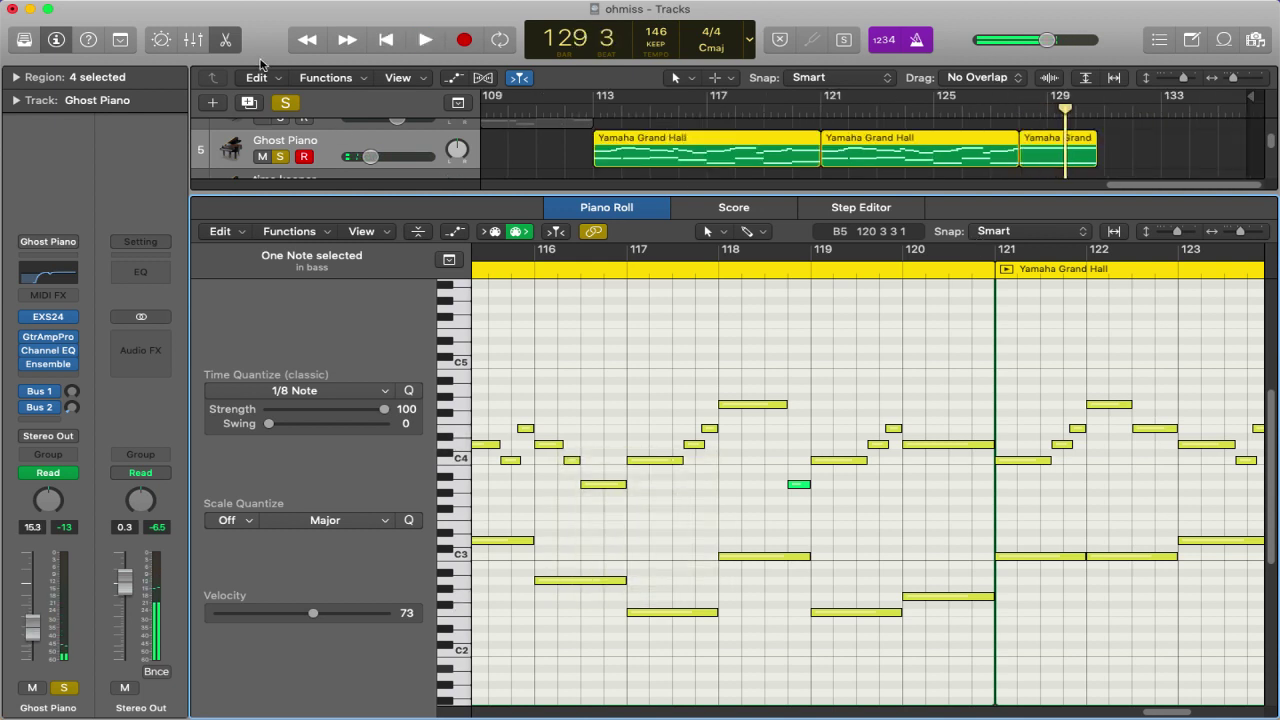
# Return to the full track view, solo RnB Kit in place of Ghost Piano and move the playhead to bar 89.
pyautogui.click(226, 34)
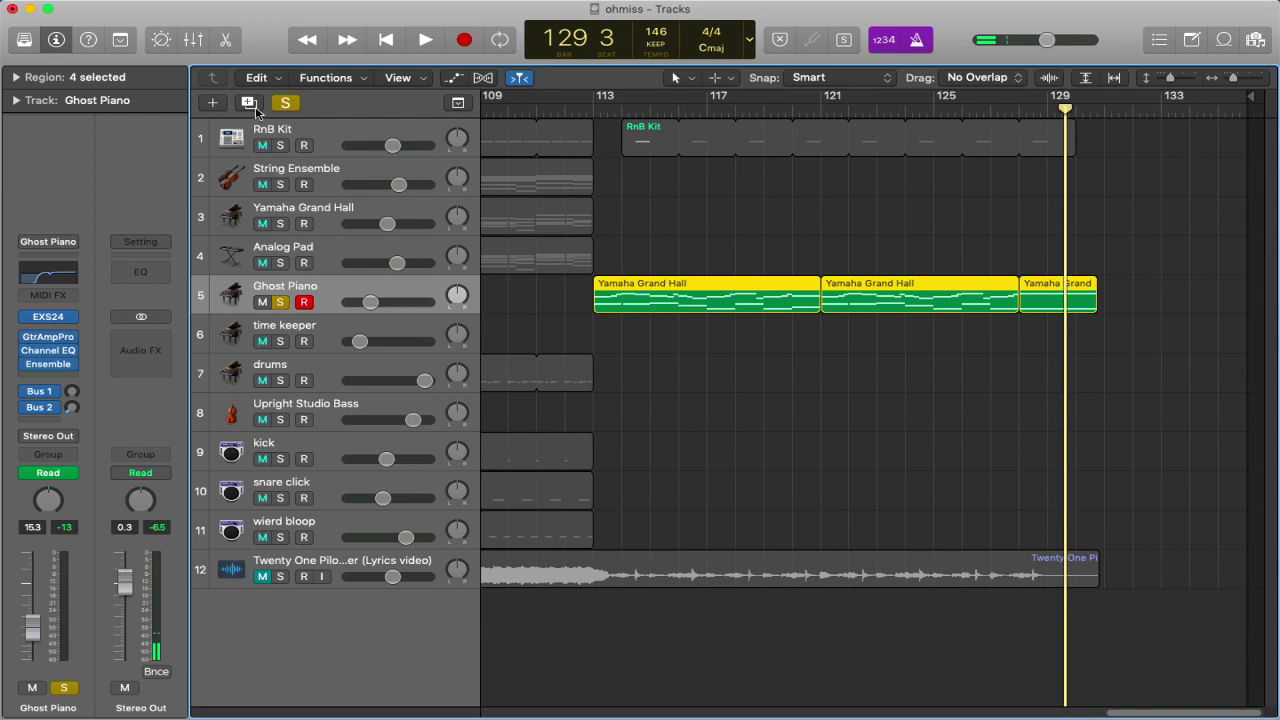
pyautogui.click(280, 146)
pyautogui.click(281, 302)
pyautogui.hscroll(-10, 549, 283)
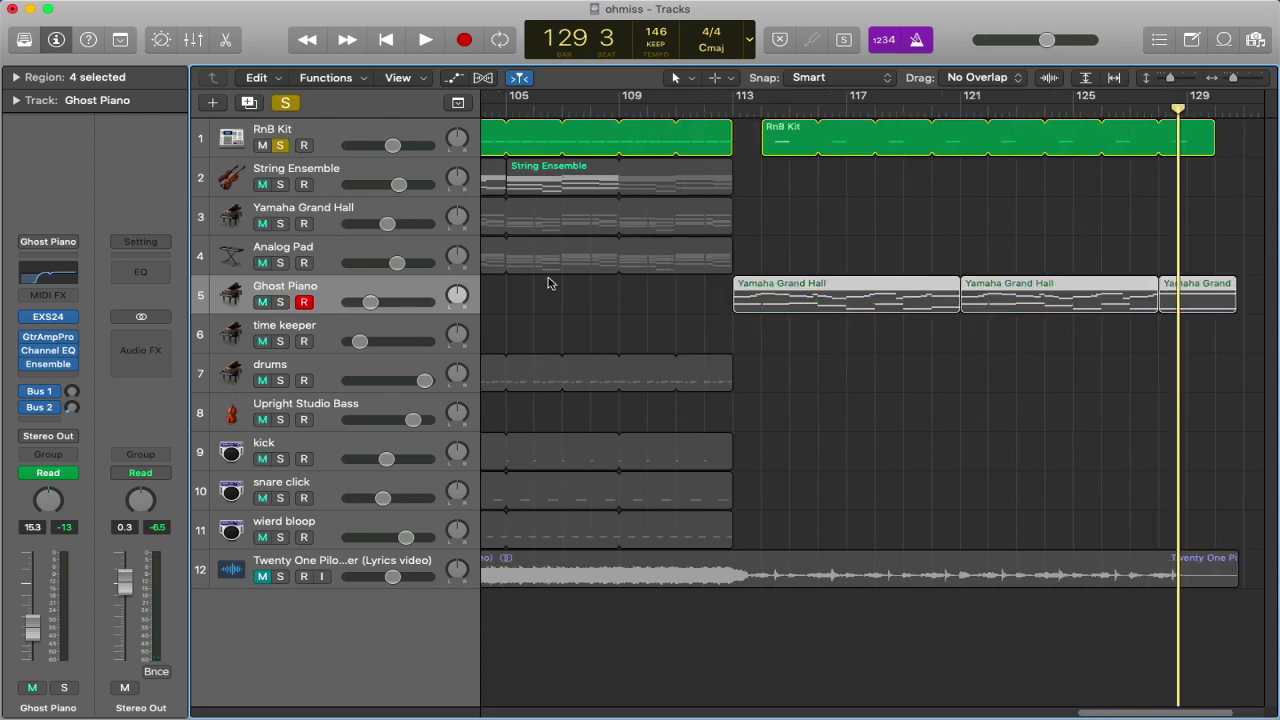
pyautogui.click(610, 111)
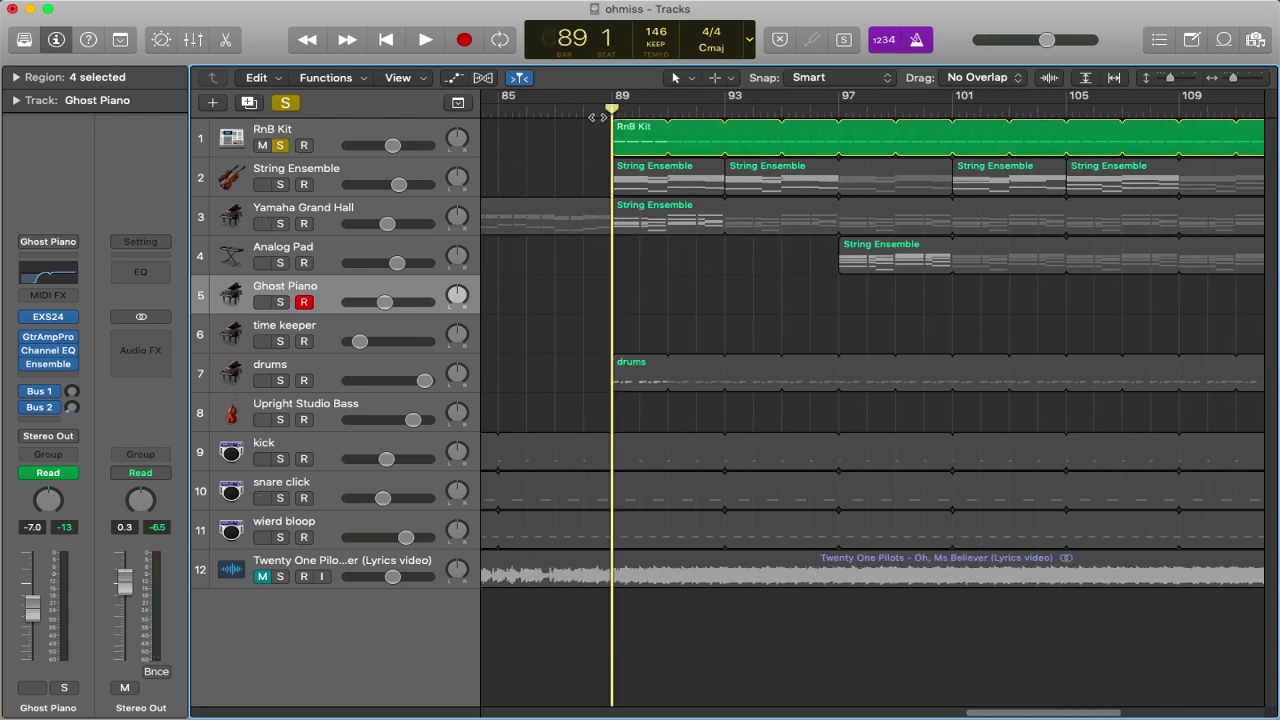
# Play the soloed RnB Kit region from bar 89 to bar 97 with its notes shown in the Piano Roll.
pyautogui.click(397, 133)
pyautogui.doubleClick(640, 150)
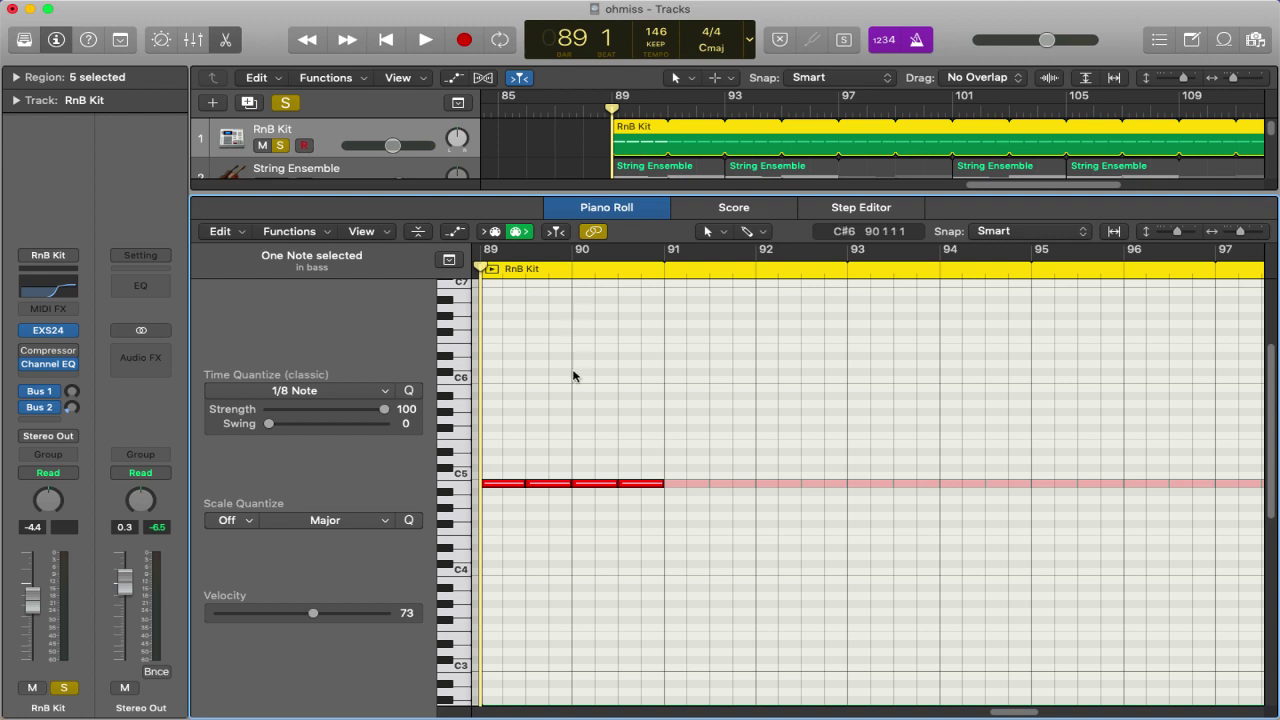
pyautogui.press('space')
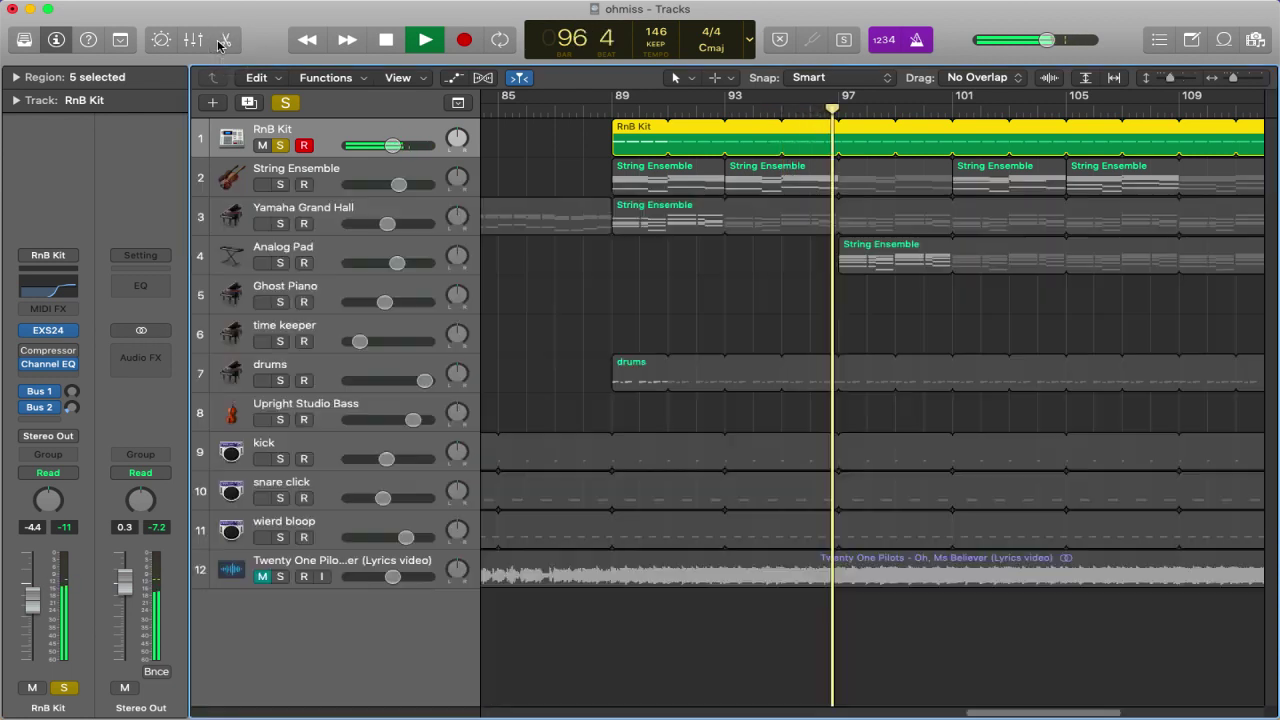
pyautogui.click(221, 41)
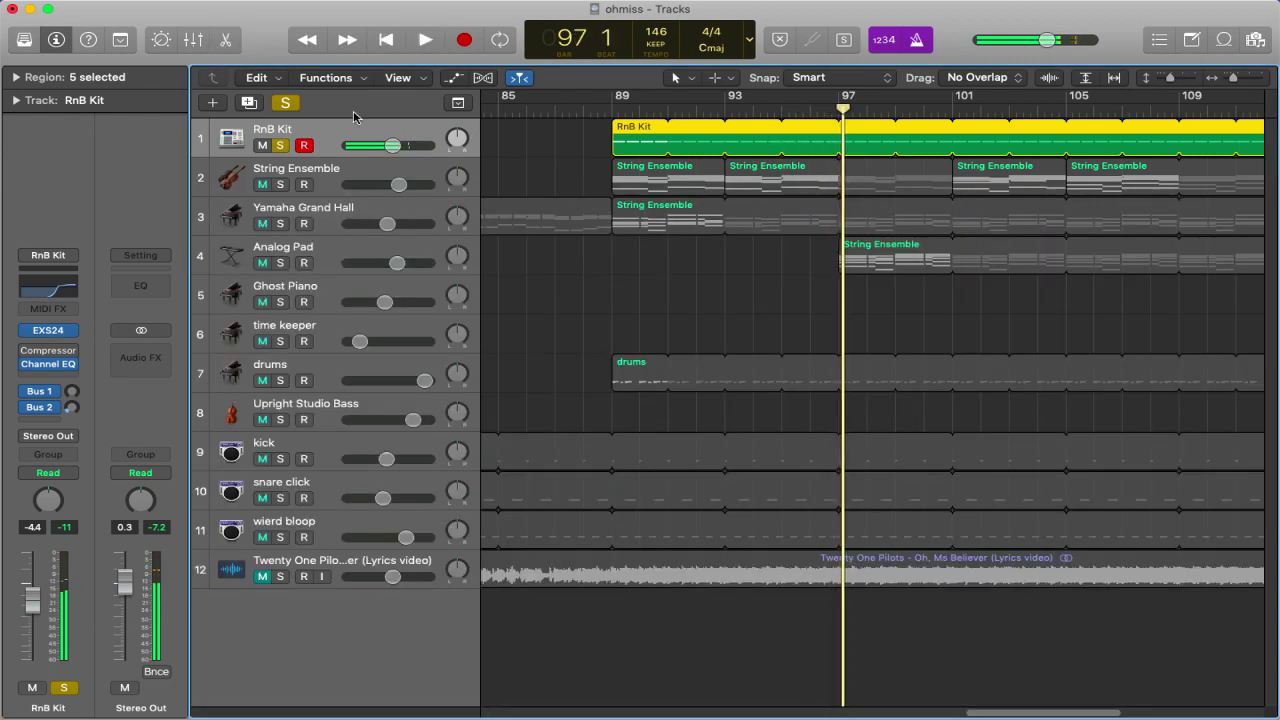
# Clear the RnB Kit solo and play the full mix from the very start of the project.
pyautogui.click(282, 102)
pyautogui.press('z')
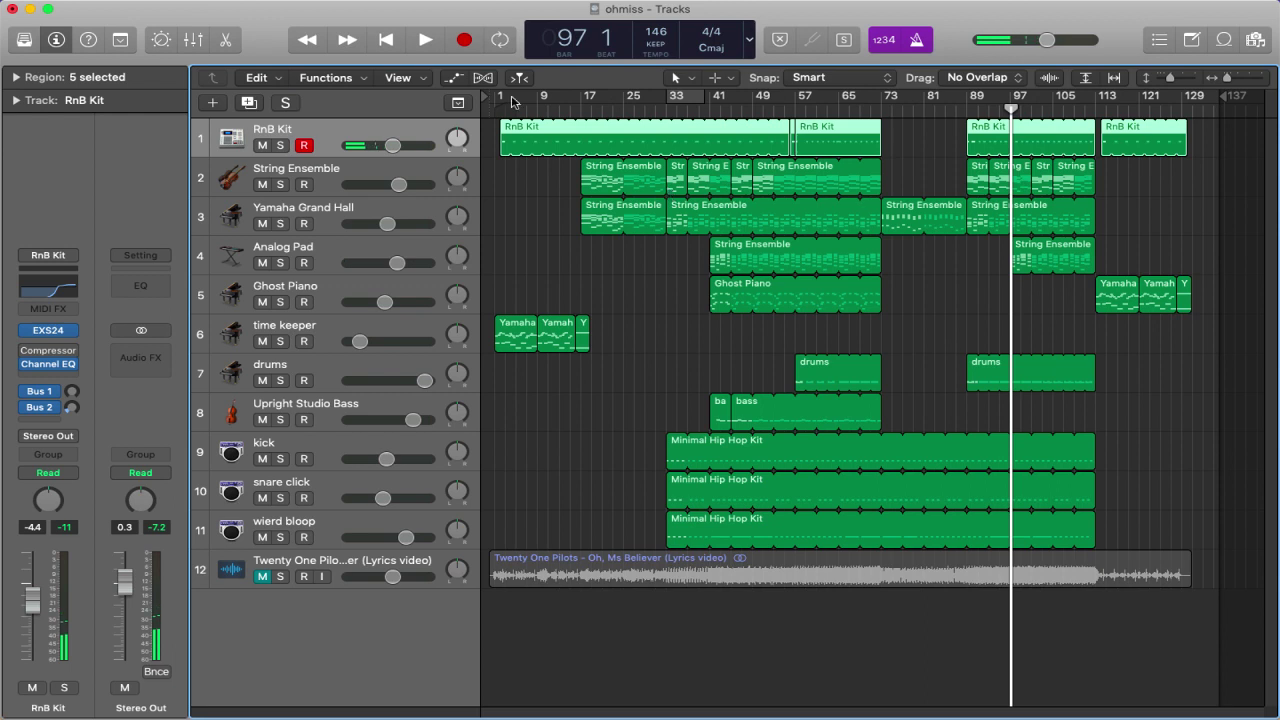
pyautogui.moveTo(514, 103); pyautogui.dragTo(444, 100)
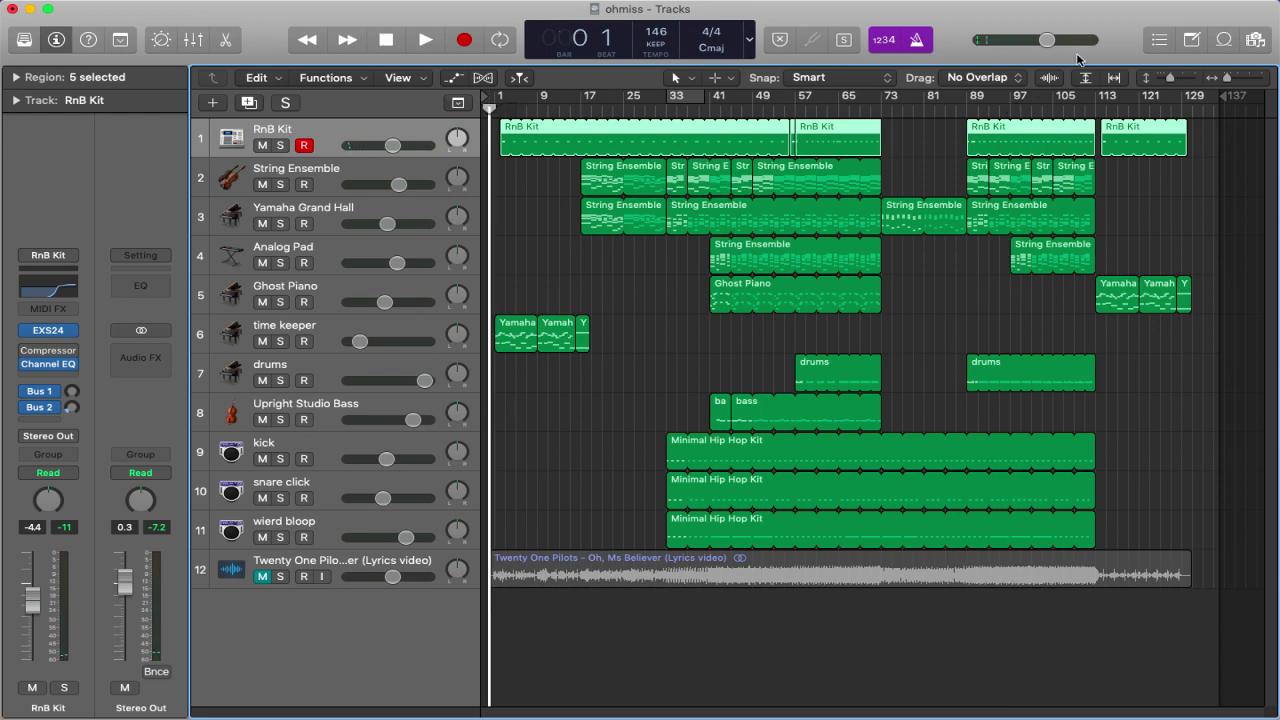
pyautogui.press('space')
pyautogui.scroll(5, 681, 323)
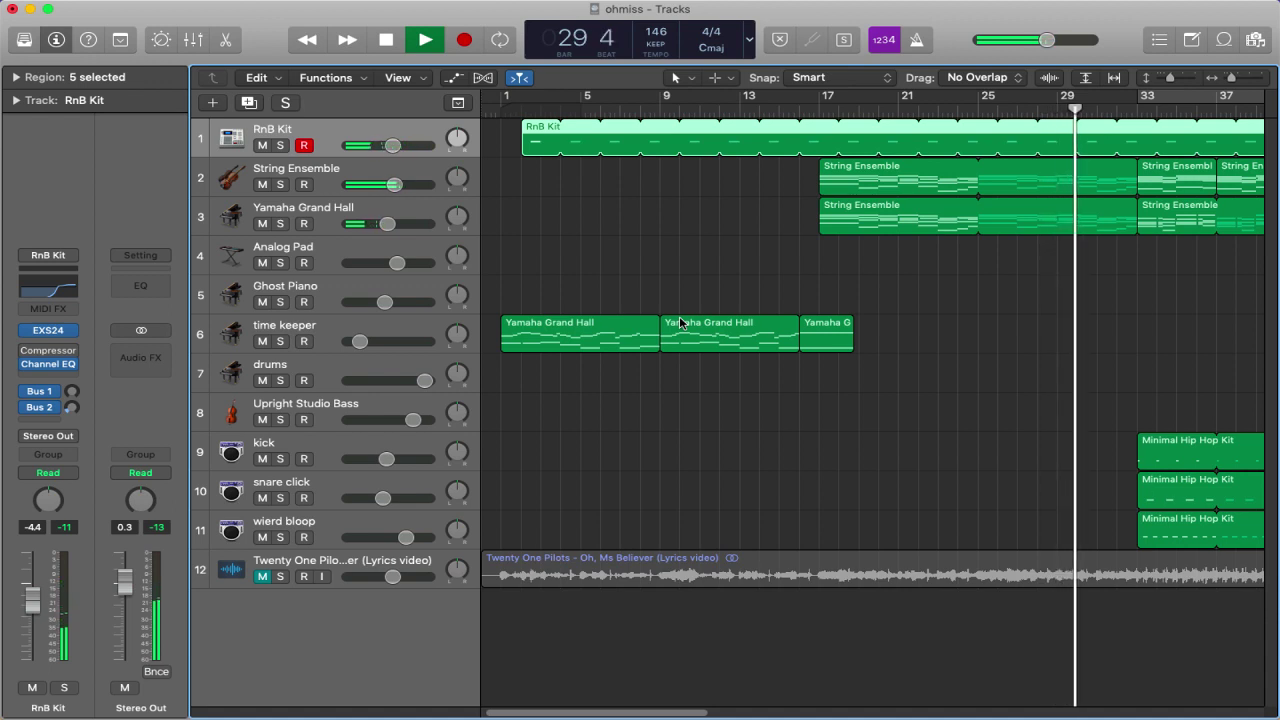
# Lower the system output volume during playback, and open and close the system Sound settings.
pyautogui.press('XF86AudioLowerVolume')
pyautogui.press('XF86AudioLowerVolume')
pyautogui.press('XF86AudioLowerVolume')
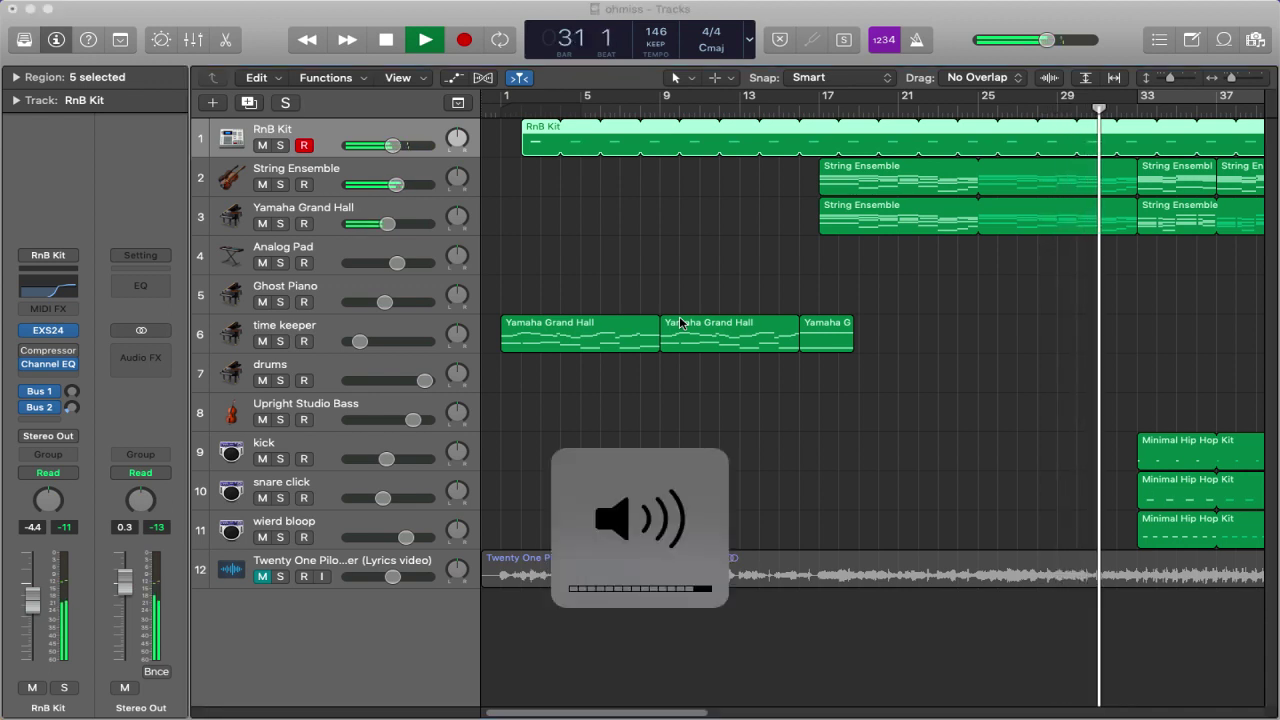
pyautogui.press('alt+XF86AudioLowerVolume')
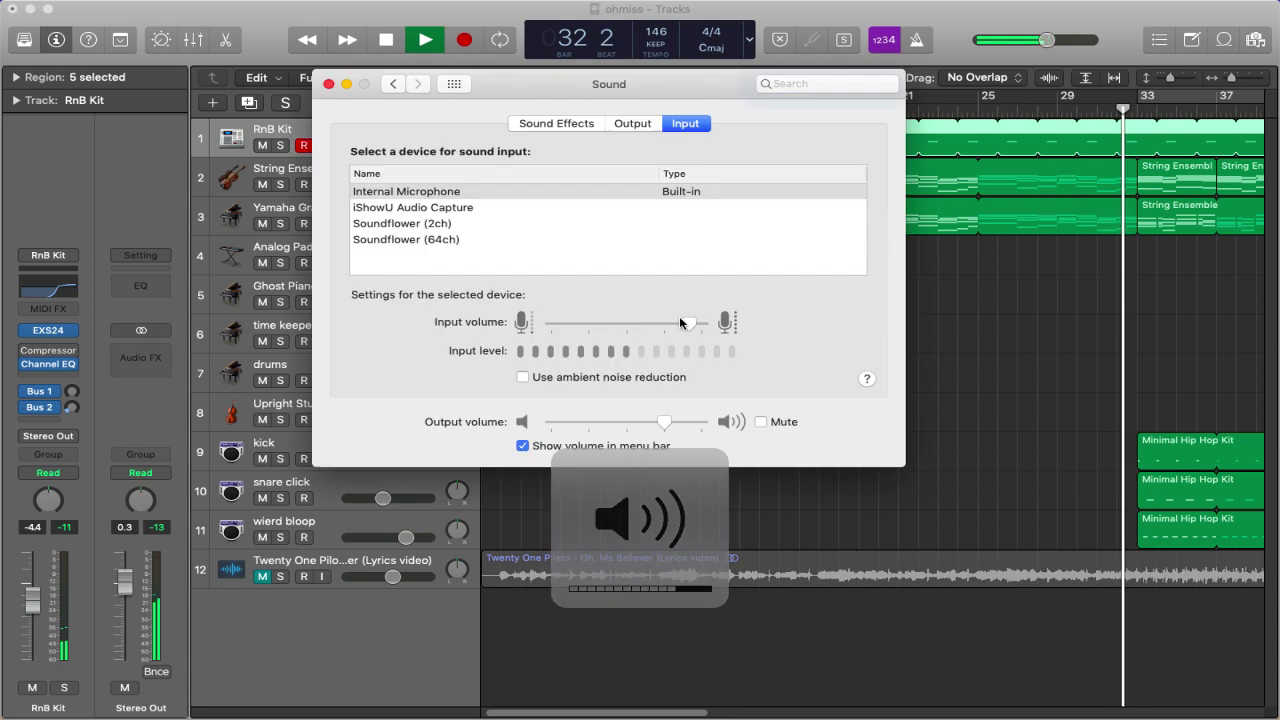
pyautogui.moveTo(679, 316)
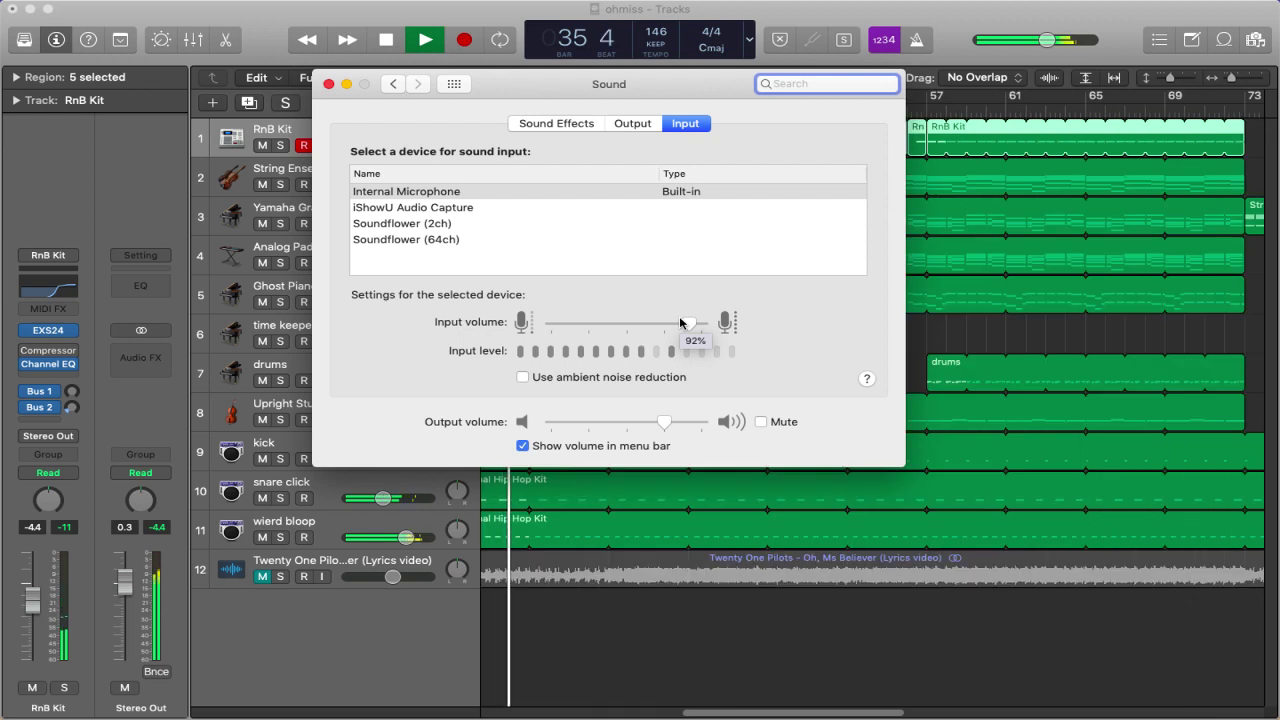
pyautogui.click(331, 84)
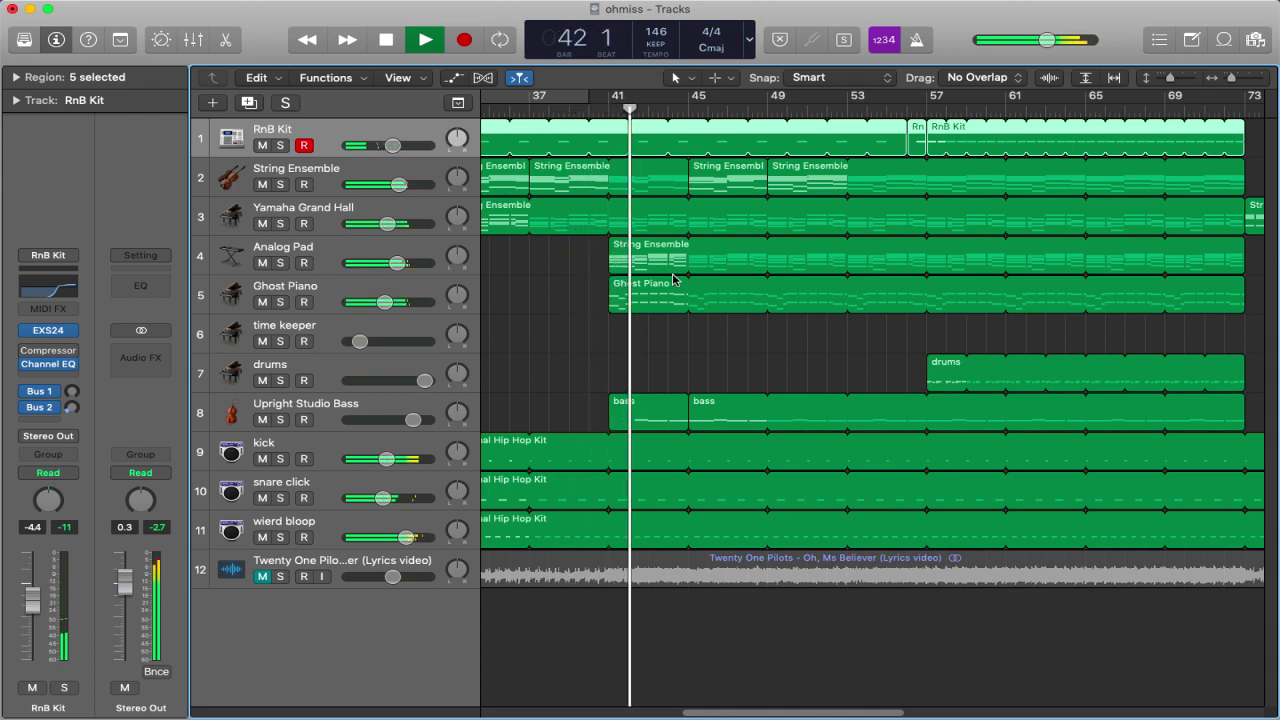
# Deselect all regions, follow the full mix through to the end of the song and dismiss the browser notification.
pyautogui.click(697, 349)
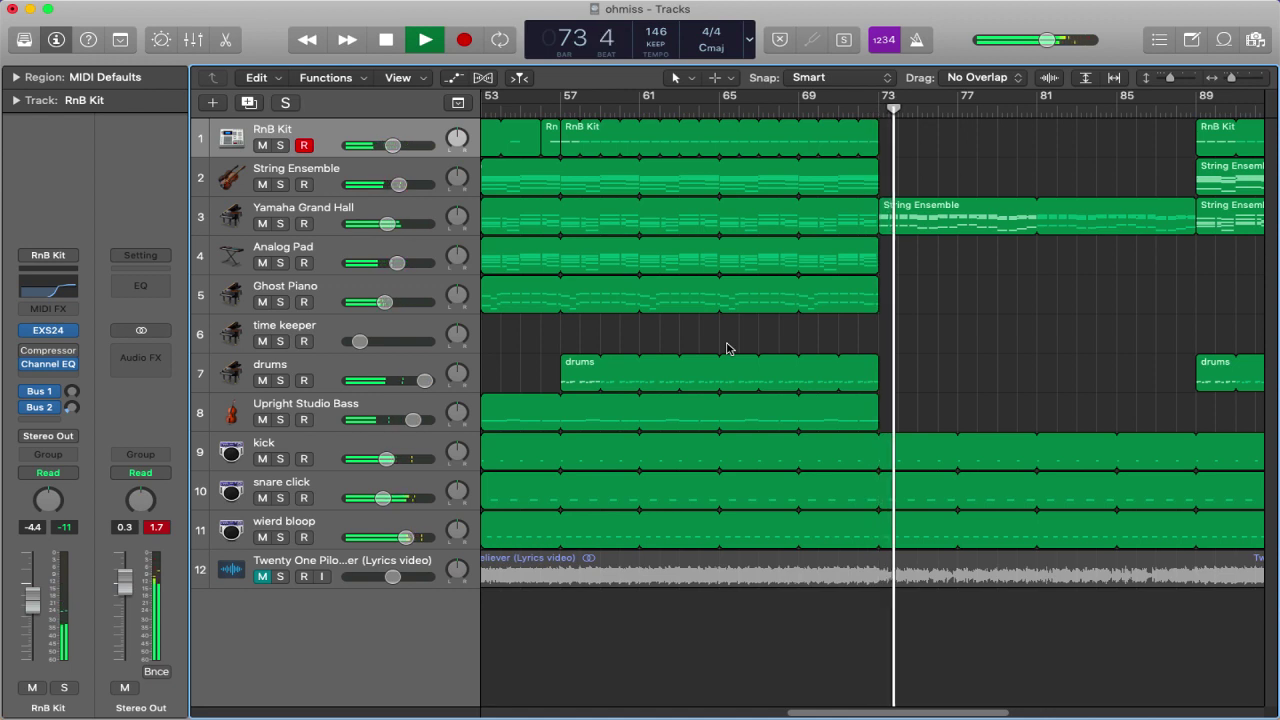
pyautogui.hscroll(5, 727, 348)
pyautogui.hscroll(3, 727, 348)
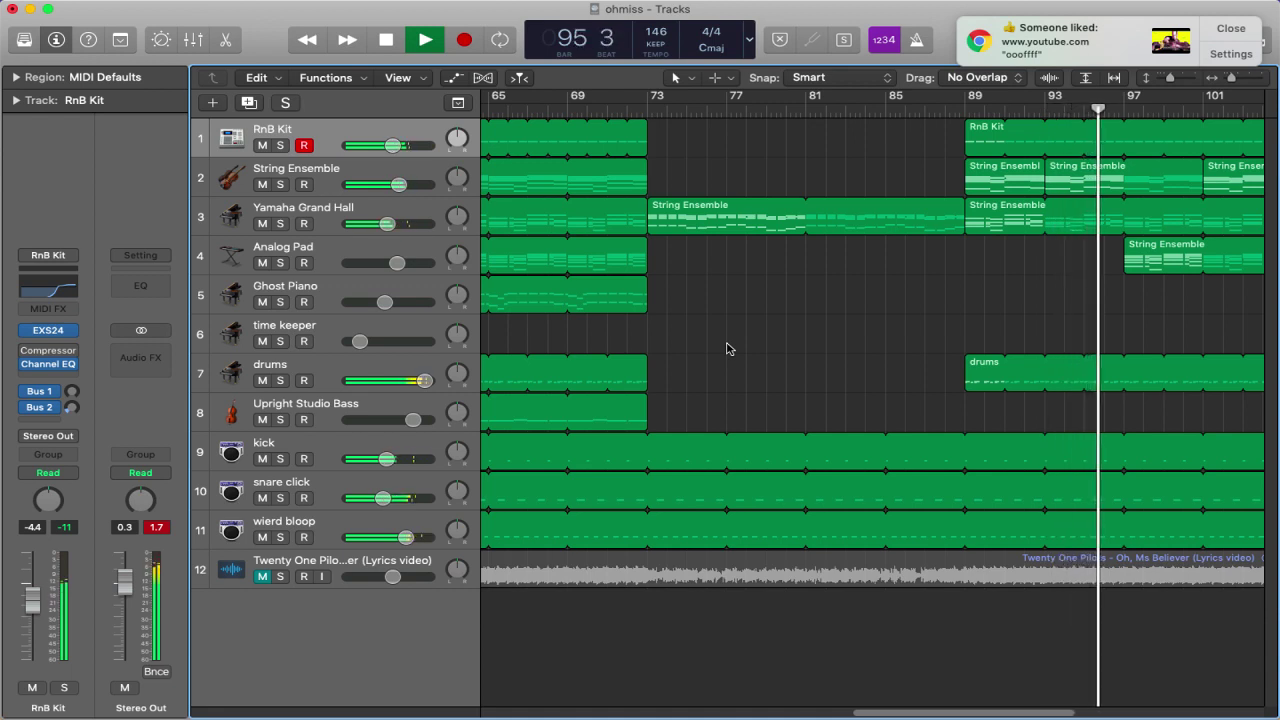
pyautogui.click(1243, 30)
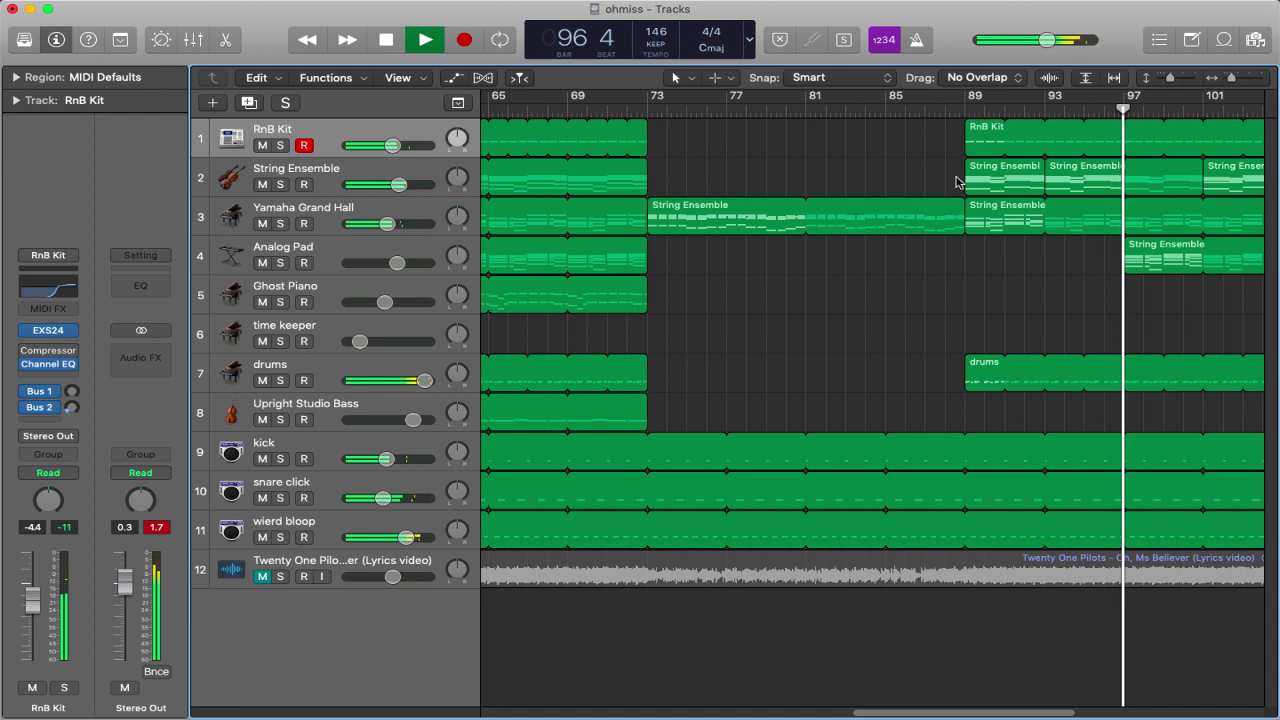
pyautogui.hscroll(8, 957, 182)
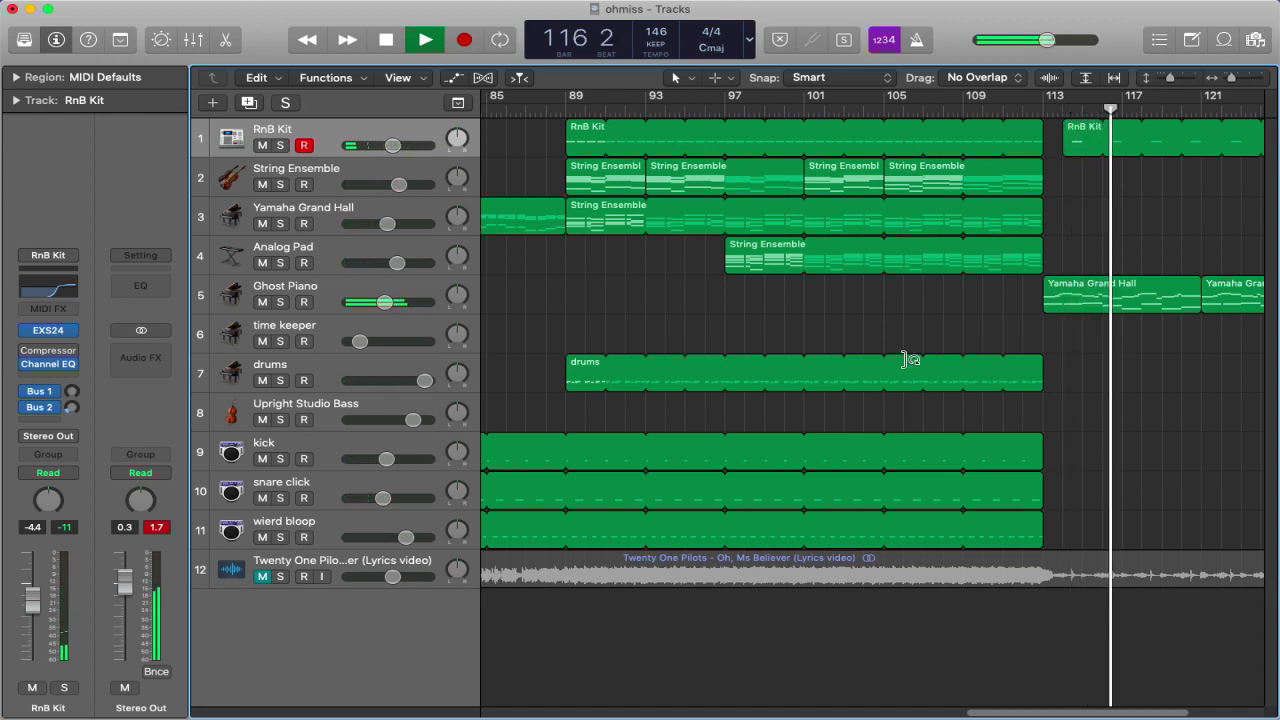
pyautogui.hscroll(5, 867, 309)
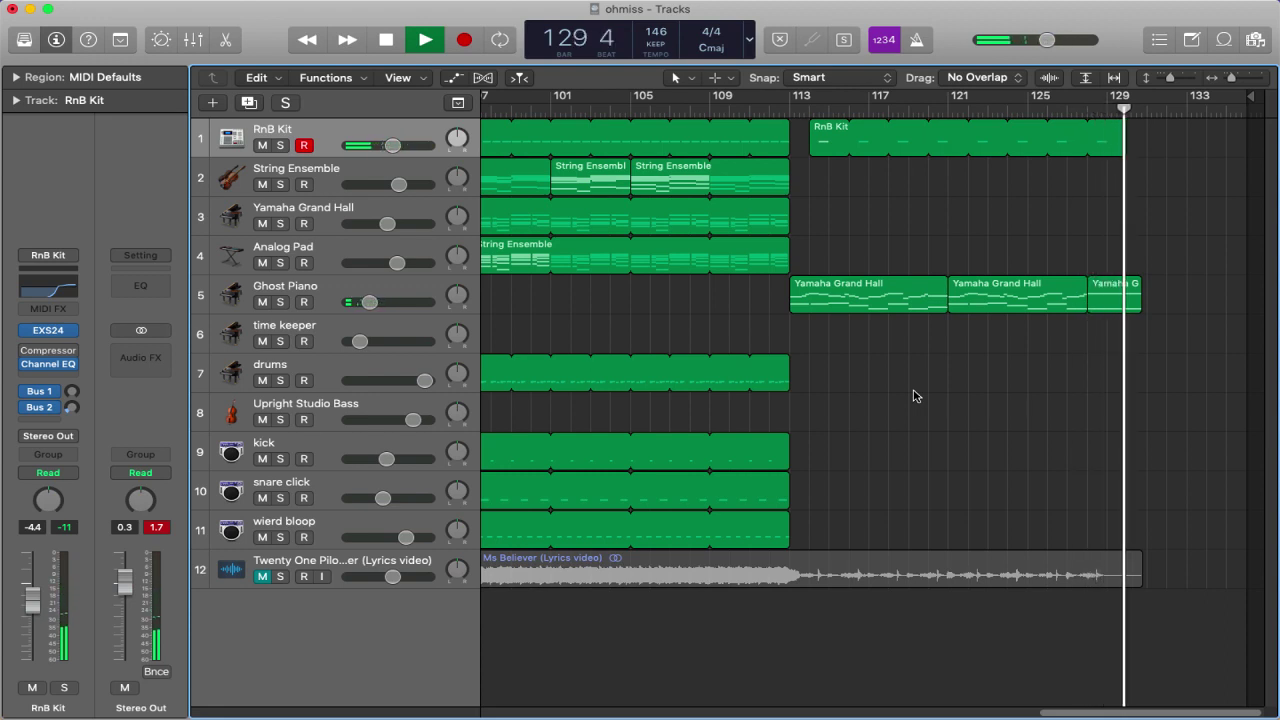
# Write a closing message beginning "Thank you for watching" in the project's Note Pad and switch to OBS.
pyautogui.click(1189, 41)
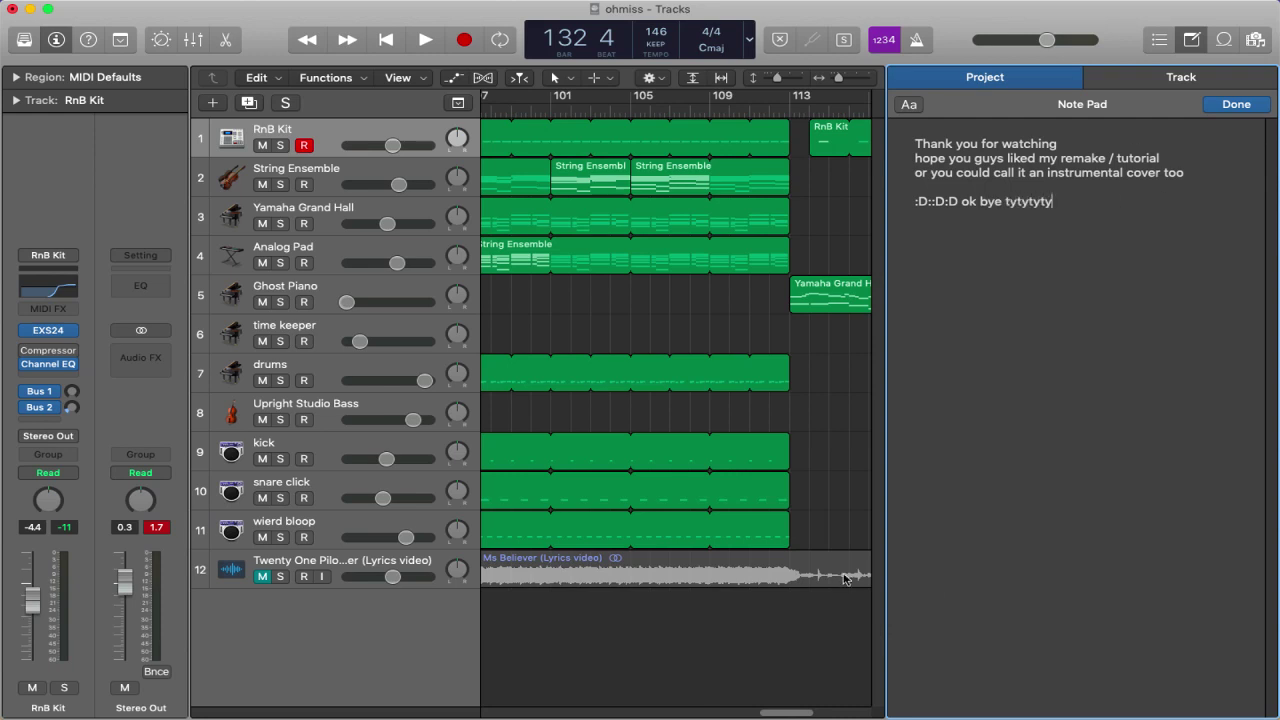
pyautogui.moveTo(166, 705)
pyautogui.click(114, 693)
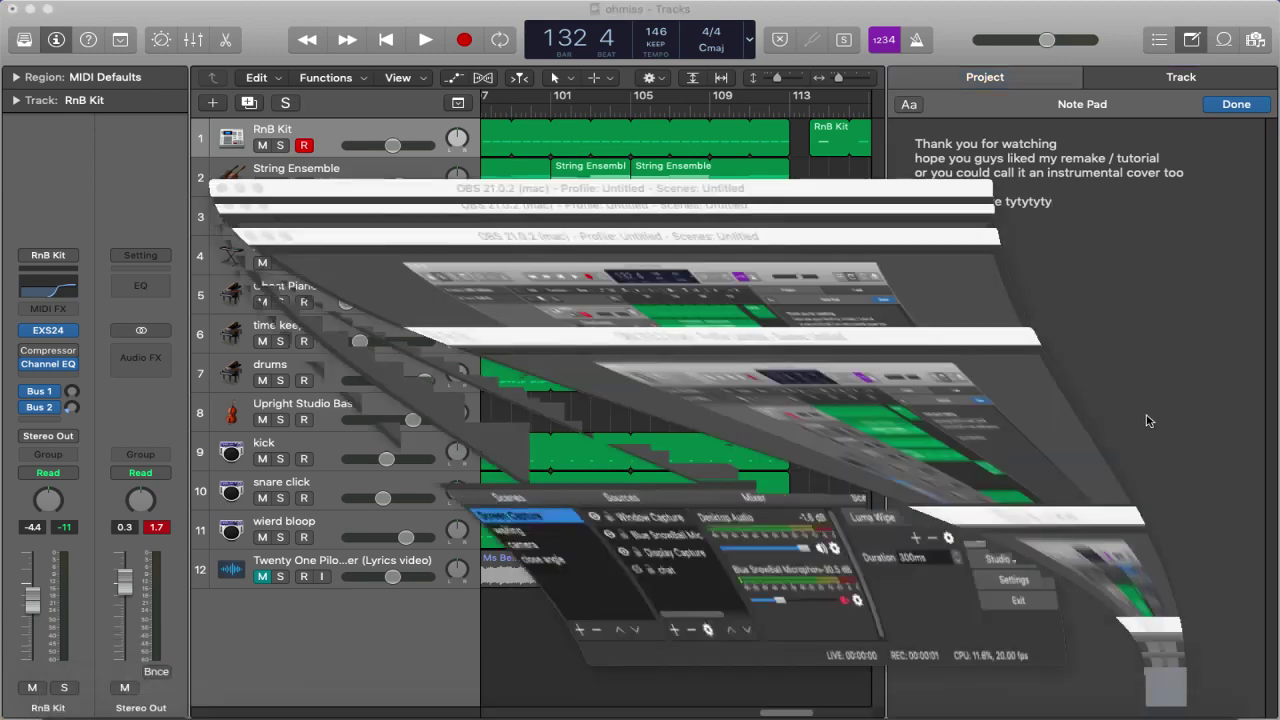